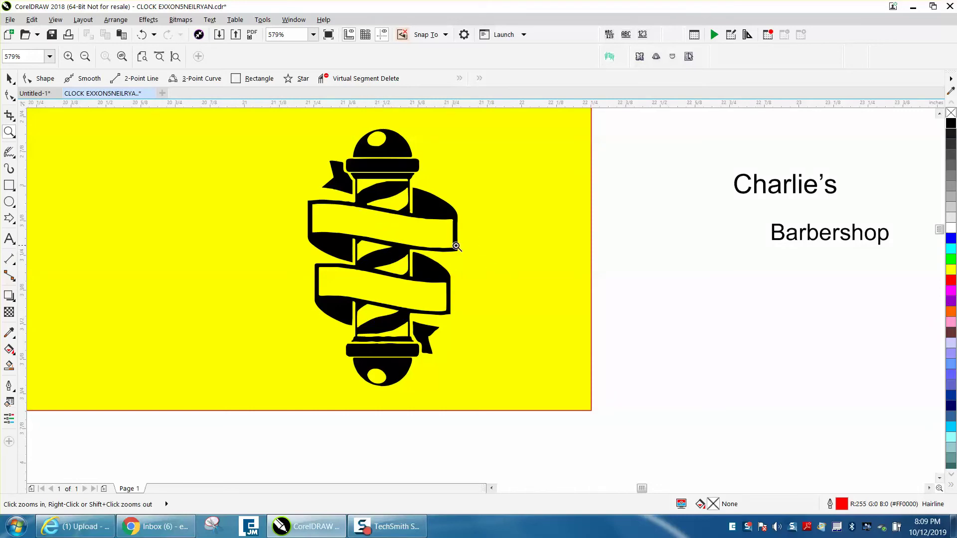
Smooth the thin trim above the right-hand barber pole's lower band by deleting the uneven nodes along its top and bottom edges.
{"action": "left_click", "coordinate": [10, 78]}
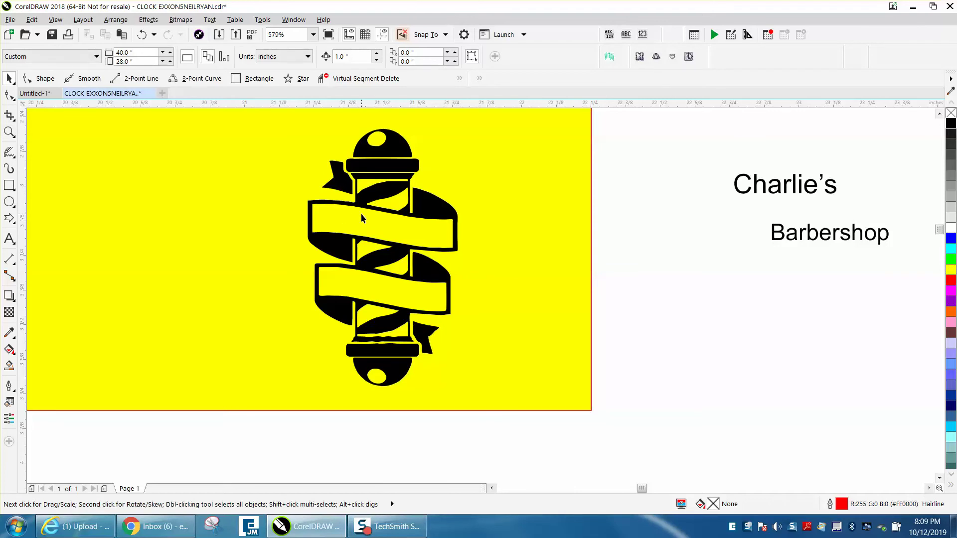
{"action": "scroll", "coordinate": [362, 218], "scroll_direction": "down", "scroll_amount": 2}
{"action": "left_click", "coordinate": [9, 131]}
{"action": "left_click_drag", "start_coordinate": [436, 306], "coordinate": [436, 306]}
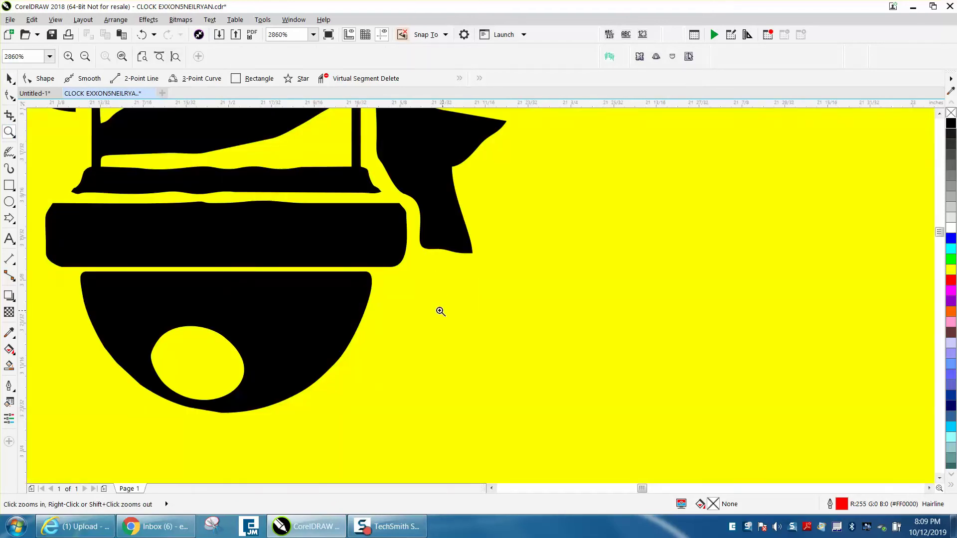
{"action": "left_click", "coordinate": [9, 95]}
{"action": "left_click", "coordinate": [289, 188]}
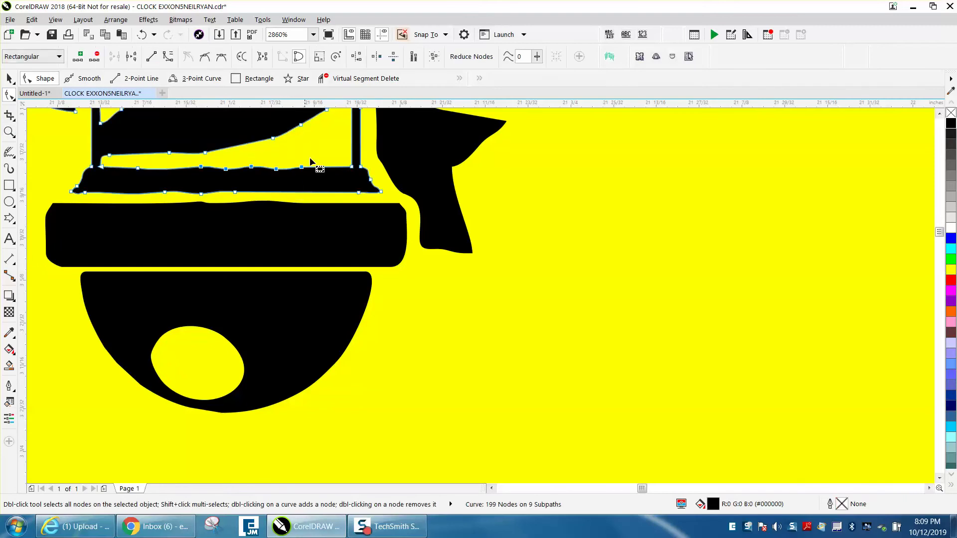
{"action": "key", "text": "Delete"}
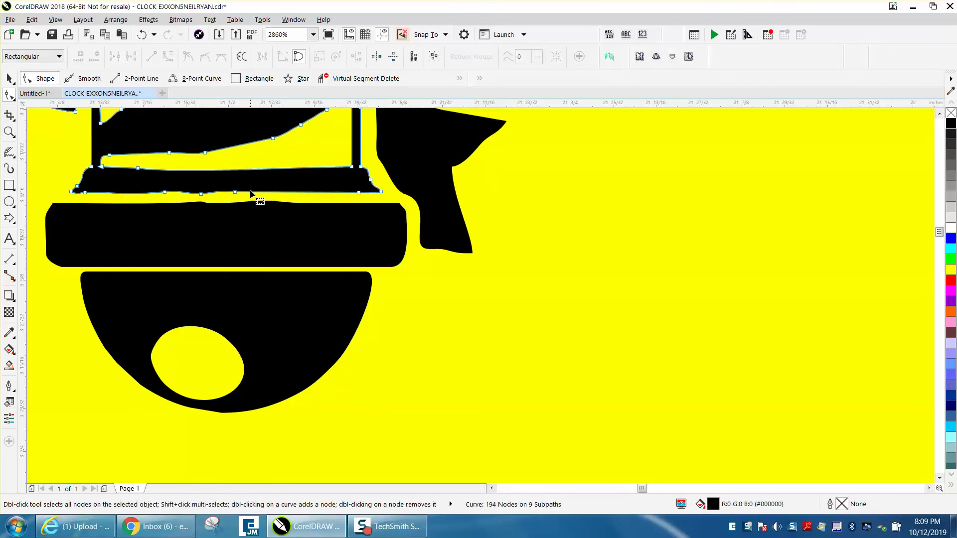
Straighten the top edge of the pole's lower black band by deleting the extra nodes along it.
{"action": "left_click", "coordinate": [201, 209]}
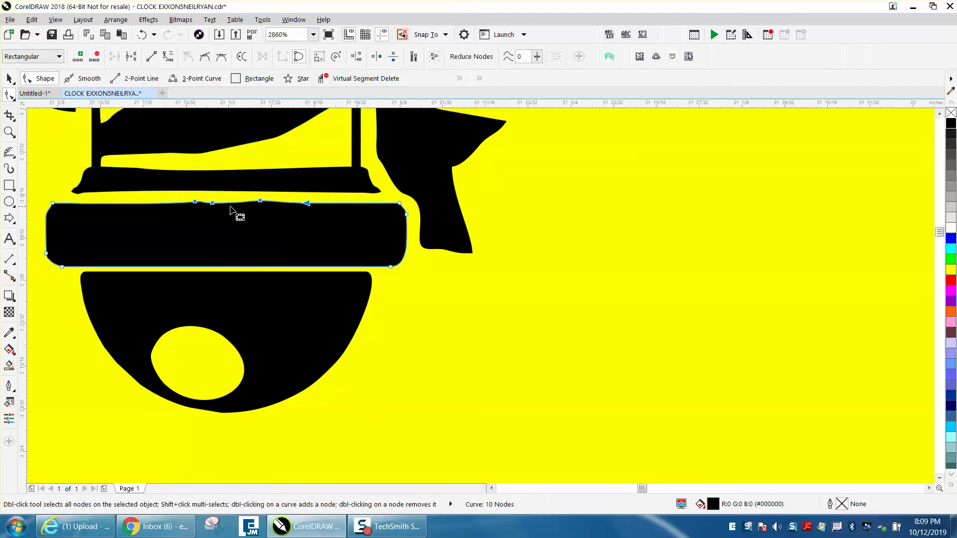
{"action": "left_click_drag", "start_coordinate": [339, 200], "coordinate": [184, 213]}
{"action": "key", "text": "Delete"}
{"action": "scroll", "coordinate": [259, 218], "scroll_direction": "down", "scroll_amount": 5}
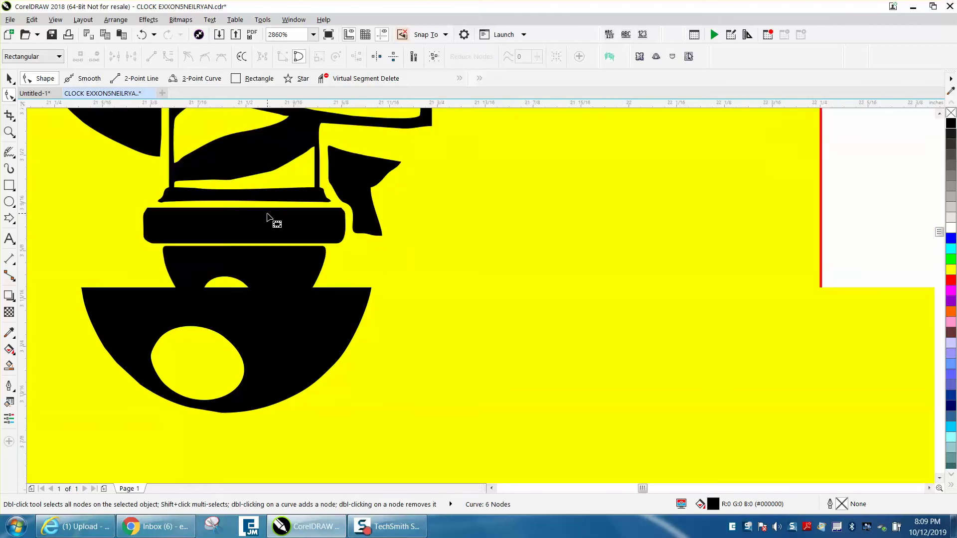
{"action": "scroll", "coordinate": [371, 223], "scroll_direction": "down", "scroll_amount": 2}
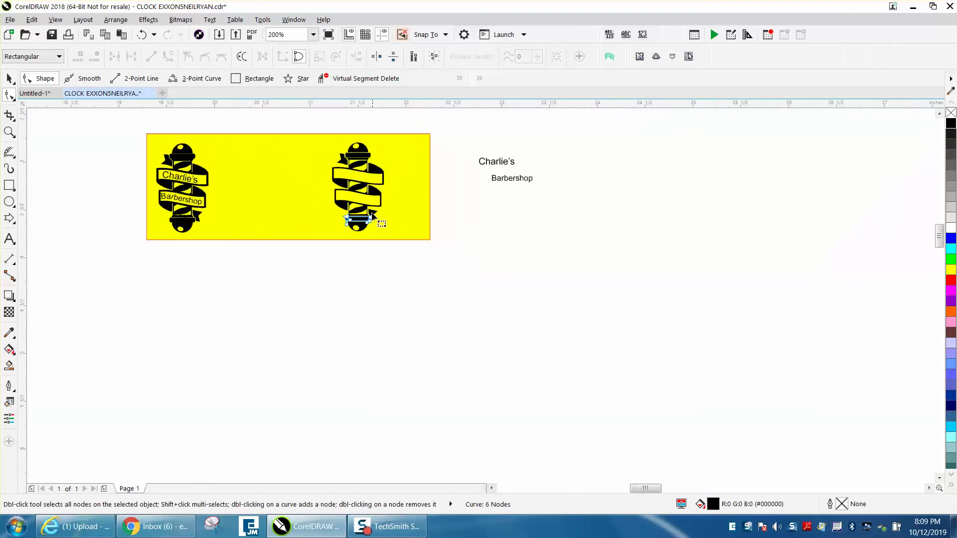
Smart Fill the pole's upper ribbon banner in black and nudge the new shape 1 inch to the right, clear of the artwork.
{"action": "left_click", "coordinate": [9, 132]}
{"action": "left_click_drag", "start_coordinate": [316, 130], "coordinate": [618, 284]}
{"action": "left_click", "coordinate": [9, 78]}
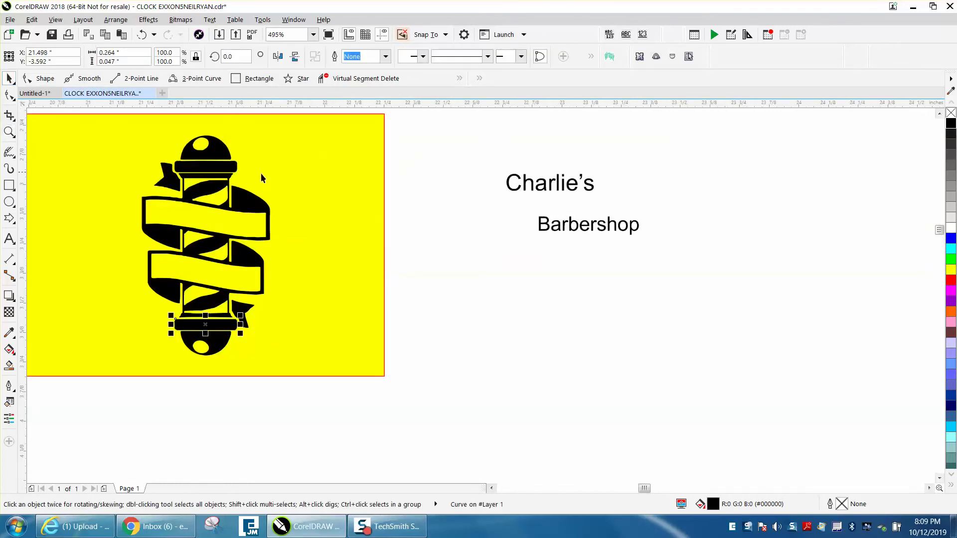
{"action": "left_click", "coordinate": [423, 214]}
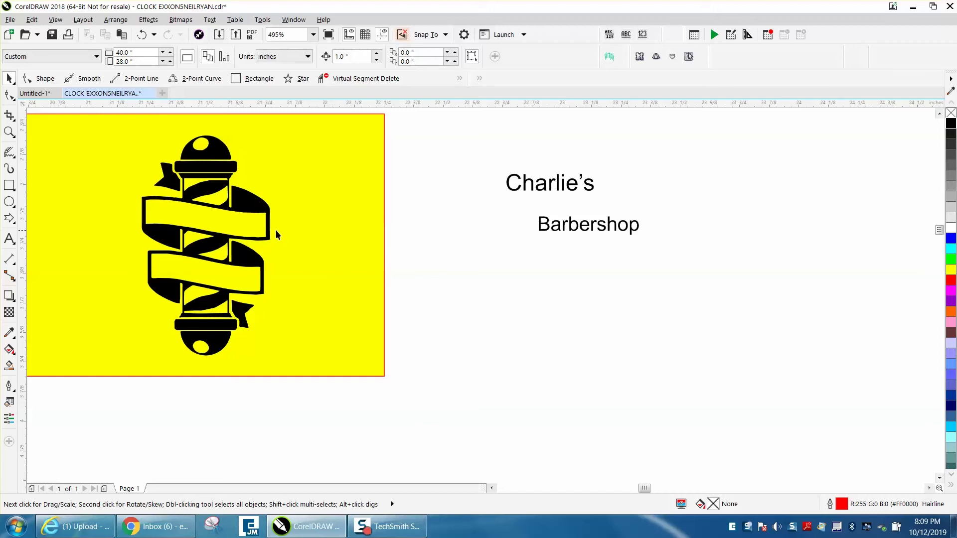
{"action": "left_click", "coordinate": [9, 365]}
{"action": "left_click", "coordinate": [9, 78]}
{"action": "left_click", "coordinate": [9, 365]}
{"action": "left_click", "coordinate": [219, 228]}
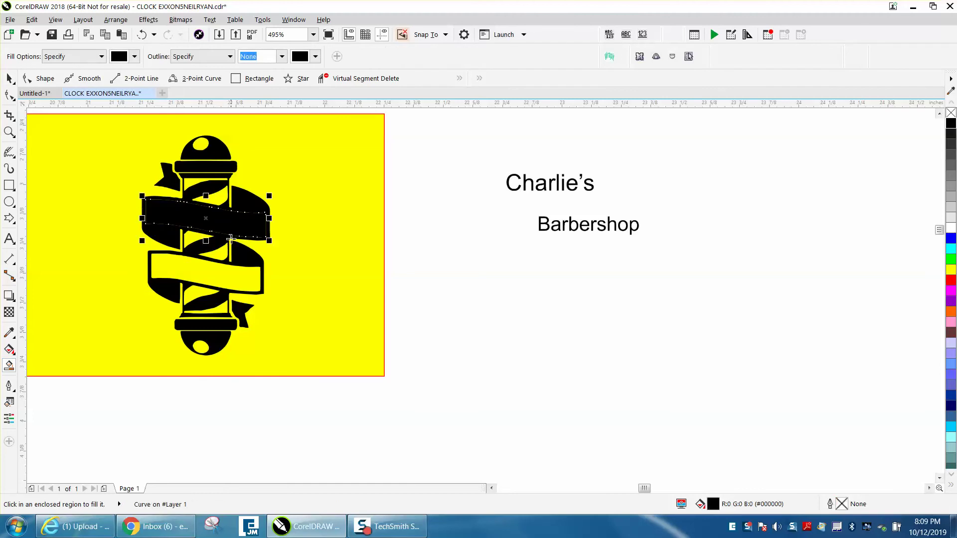
{"action": "key", "text": "Right"}
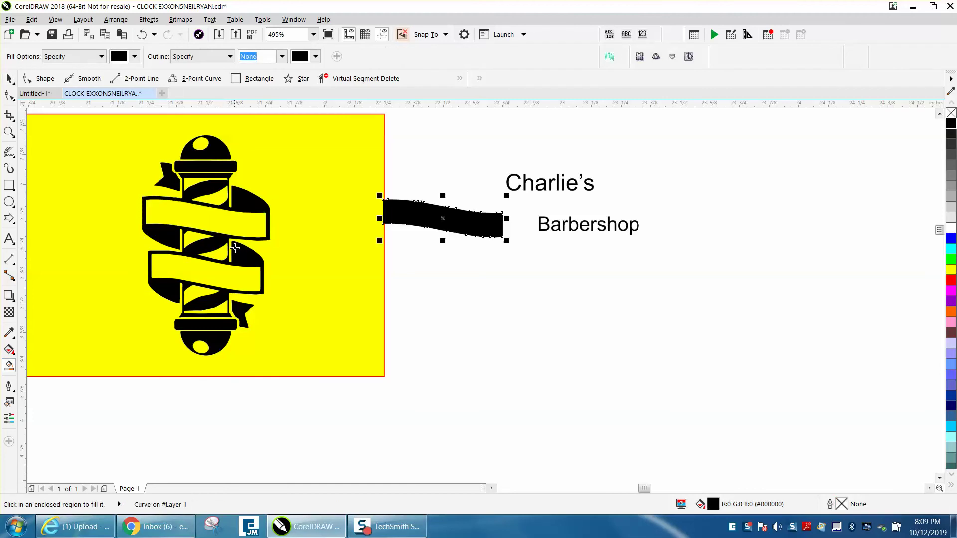
Smart Fill the lower ribbon banner in black and nudge that shape 1 inch right, beneath the upper banner shape.
{"action": "left_click", "coordinate": [214, 283]}
{"action": "key", "text": "Right"}
{"action": "left_click", "coordinate": [9, 78]}
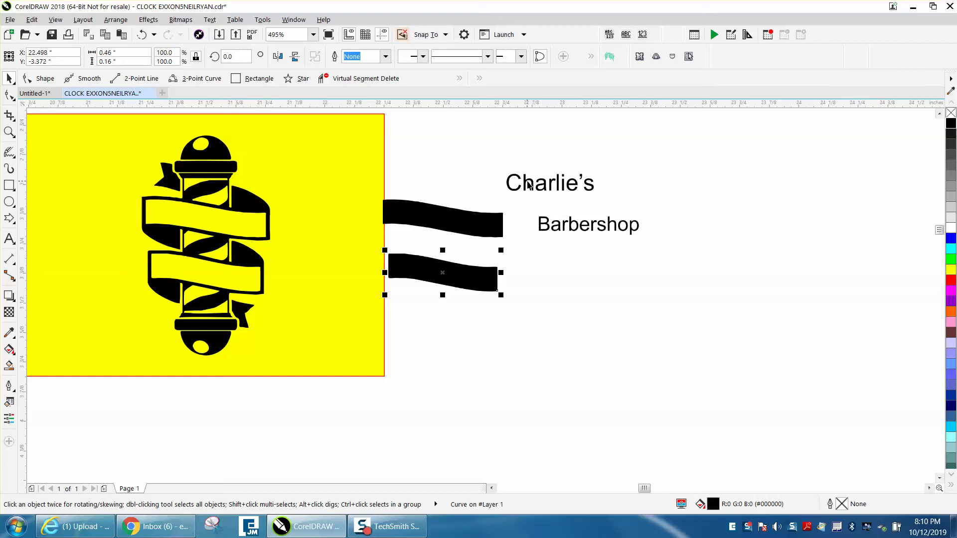
Move the Charlie's and Barbershop texts farther right, and give both copied banner shapes no fill and a black outline.
{"action": "left_click_drag", "start_coordinate": [529, 186], "coordinate": [621, 186]}
{"action": "left_click_drag", "start_coordinate": [595, 227], "coordinate": [651, 222]}
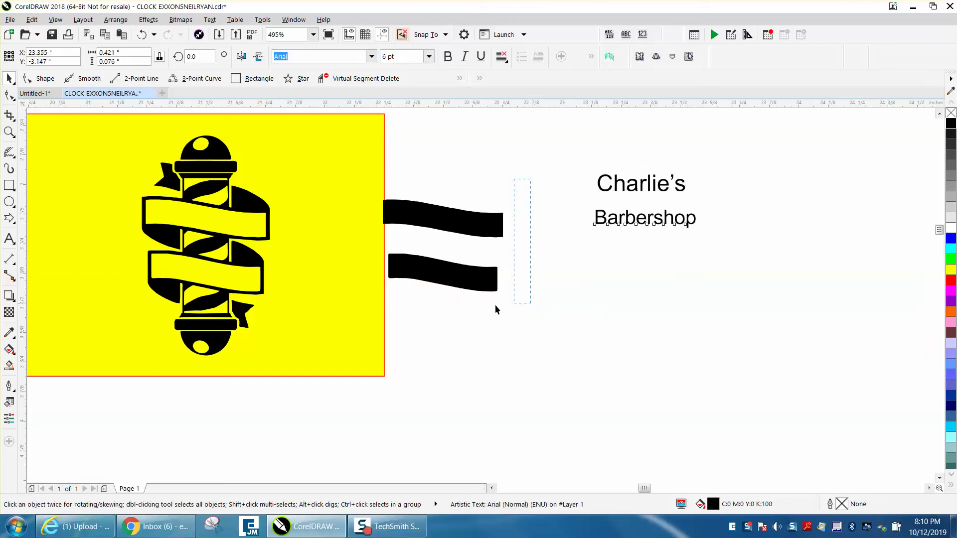
{"action": "left_click_drag", "start_coordinate": [355, 301], "coordinate": [355, 302]}
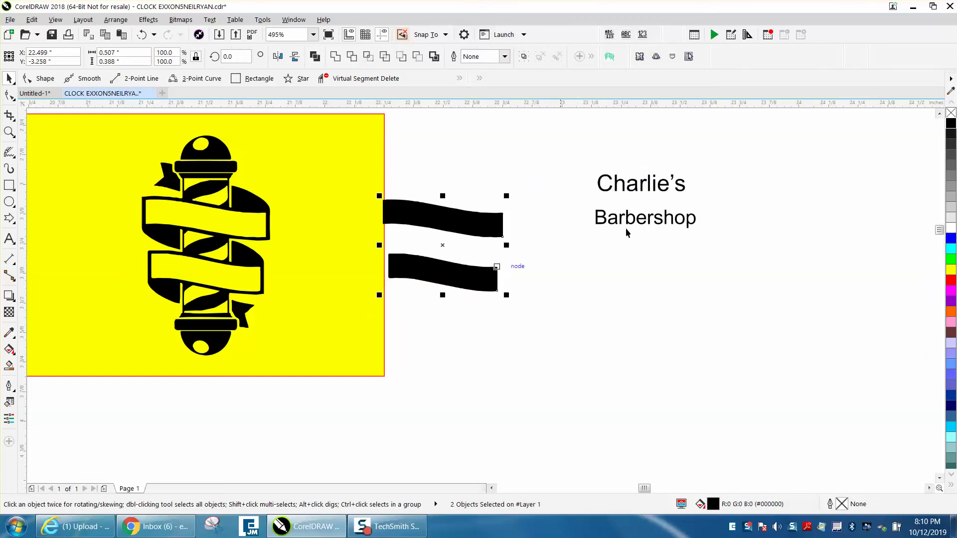
{"action": "left_click", "coordinate": [950, 113]}
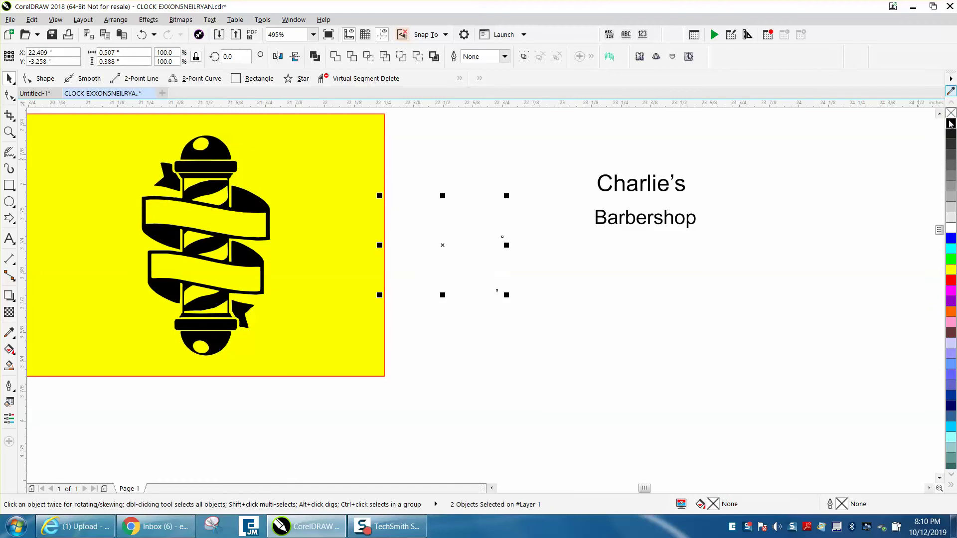
{"action": "right_click", "coordinate": [951, 123]}
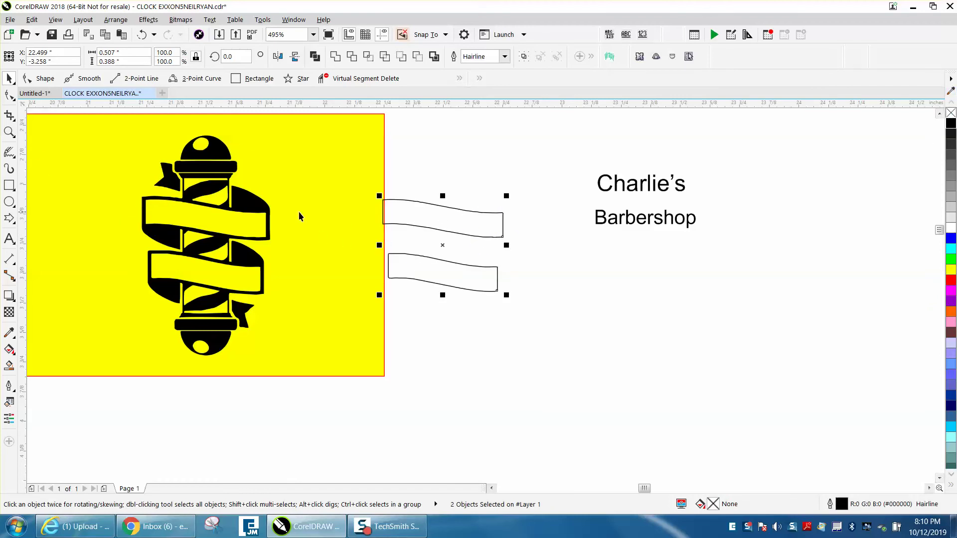
Break the upper banner outline apart at its lower-left and lower-right corner nodes.
{"action": "left_click", "coordinate": [9, 131]}
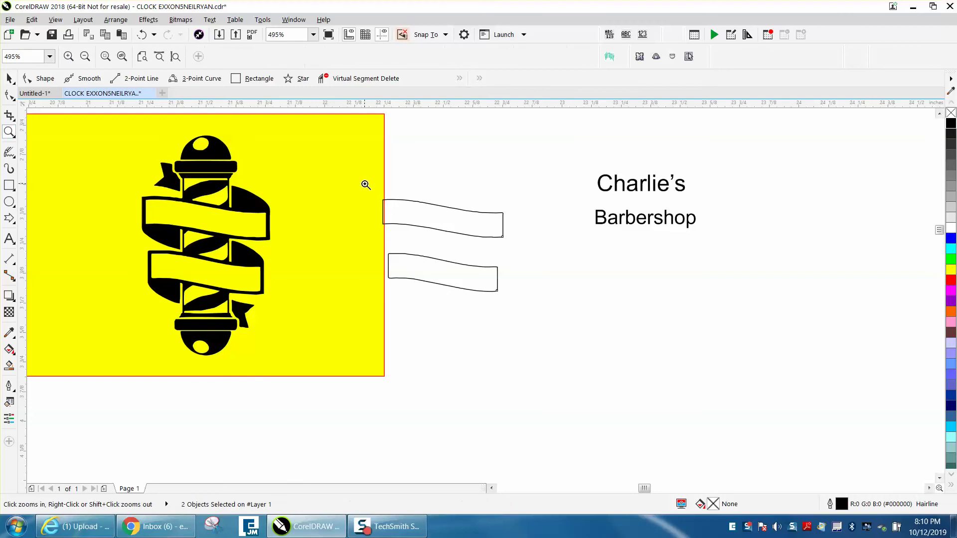
{"action": "left_click_drag", "start_coordinate": [365, 185], "coordinate": [570, 334]}
{"action": "left_click", "coordinate": [9, 95]}
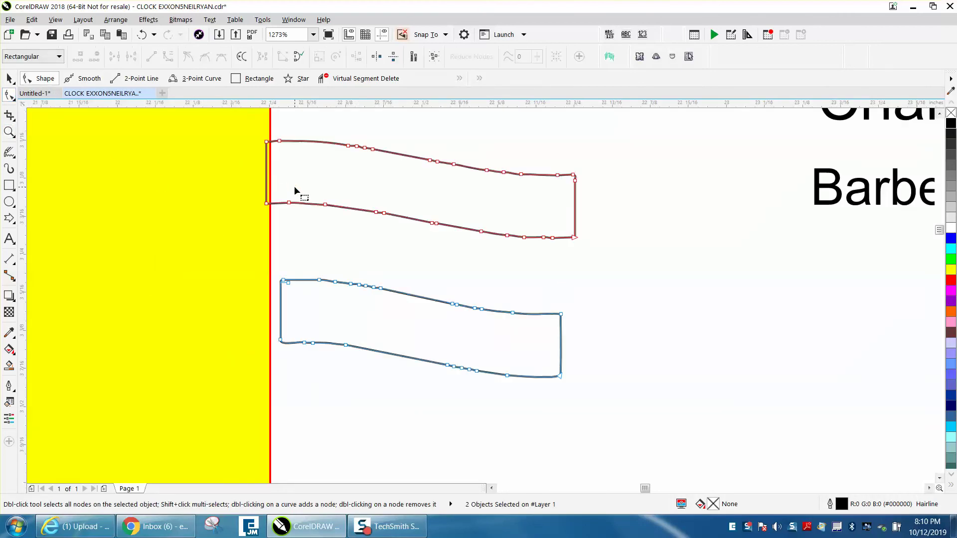
{"action": "left_click", "coordinate": [267, 203]}
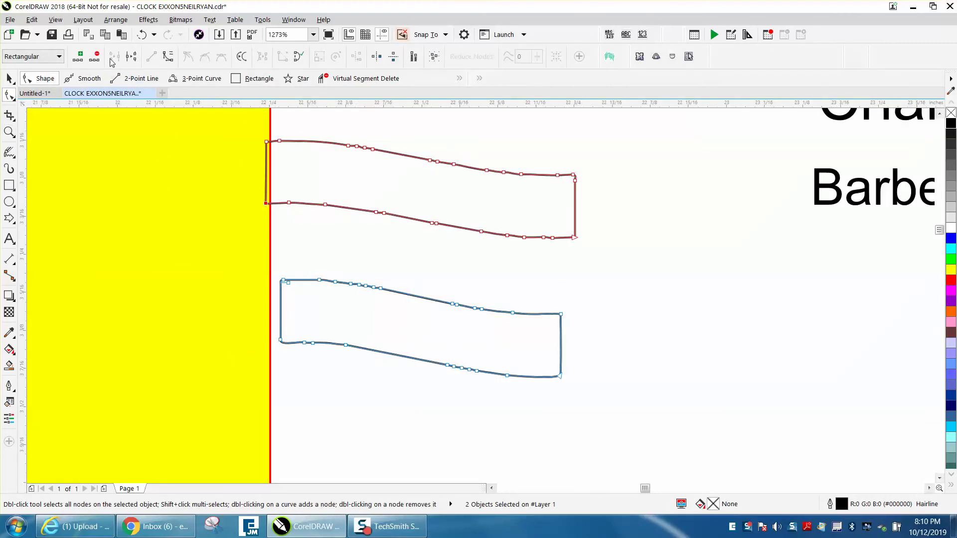
{"action": "left_click", "coordinate": [132, 57]}
{"action": "left_click", "coordinate": [574, 239]}
{"action": "left_click", "coordinate": [132, 57]}
Delete the upper banner outline's top edge and both sides, keeping only its bottom curve.
{"action": "left_click_drag", "start_coordinate": [548, 196], "coordinate": [547, 196]}
{"action": "key", "text": "Delete"}
{"action": "left_click_drag", "start_coordinate": [239, 131], "coordinate": [529, 166]}
{"action": "key", "text": "Delete"}
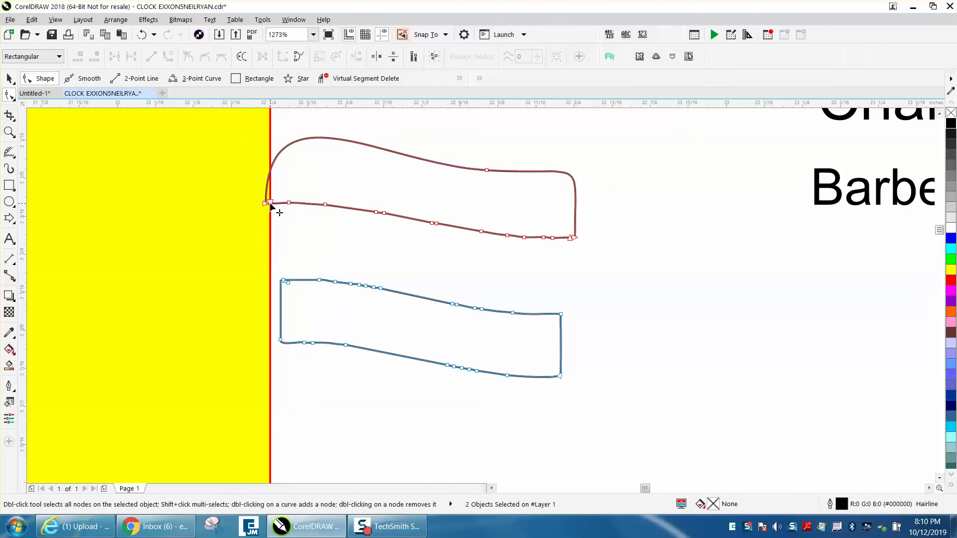
{"action": "key", "text": "Delete"}
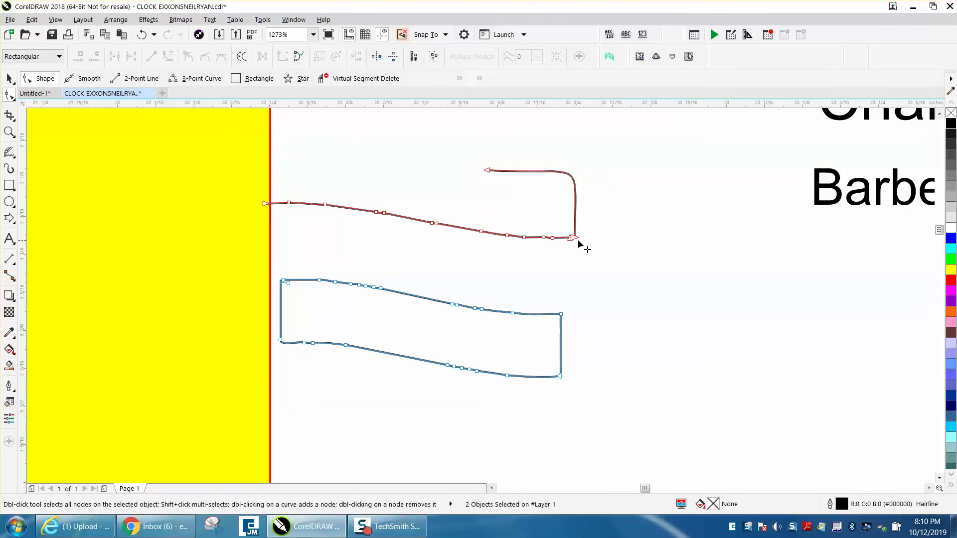
{"action": "key", "text": "Delete"}
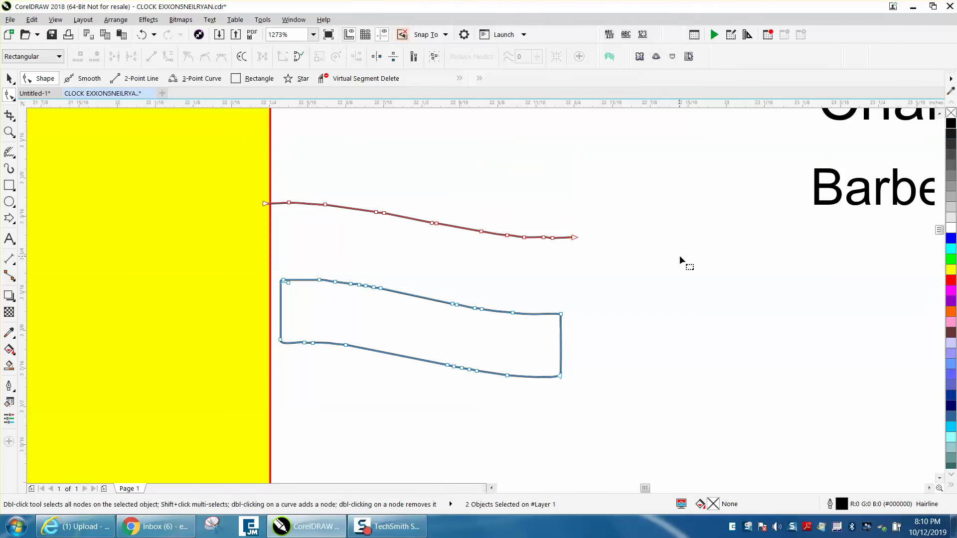
Move the Charlie's text to just above the open banner curve.
{"action": "scroll", "coordinate": [641, 242], "scroll_direction": "down", "scroll_amount": 4}
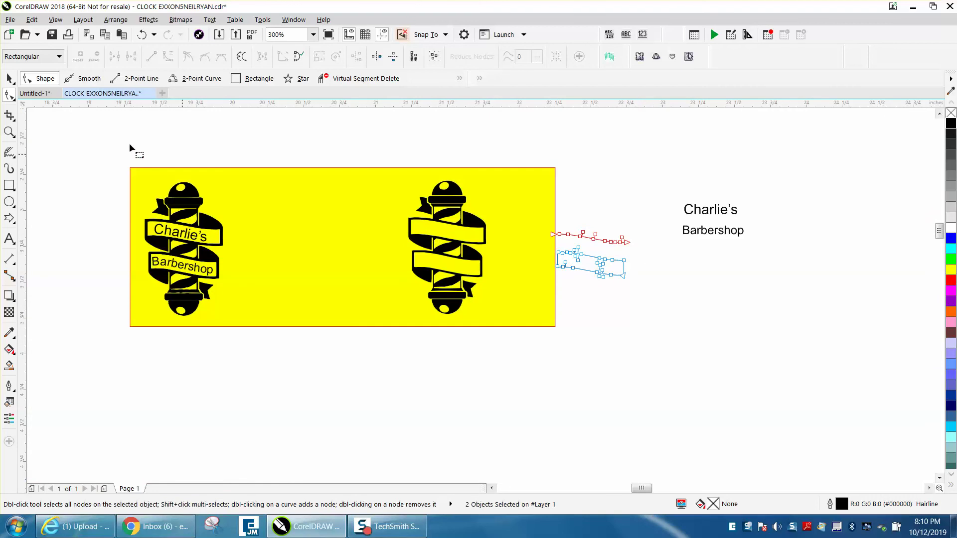
{"action": "left_click", "coordinate": [9, 79]}
{"action": "left_click_drag", "start_coordinate": [704, 211], "coordinate": [593, 229]}
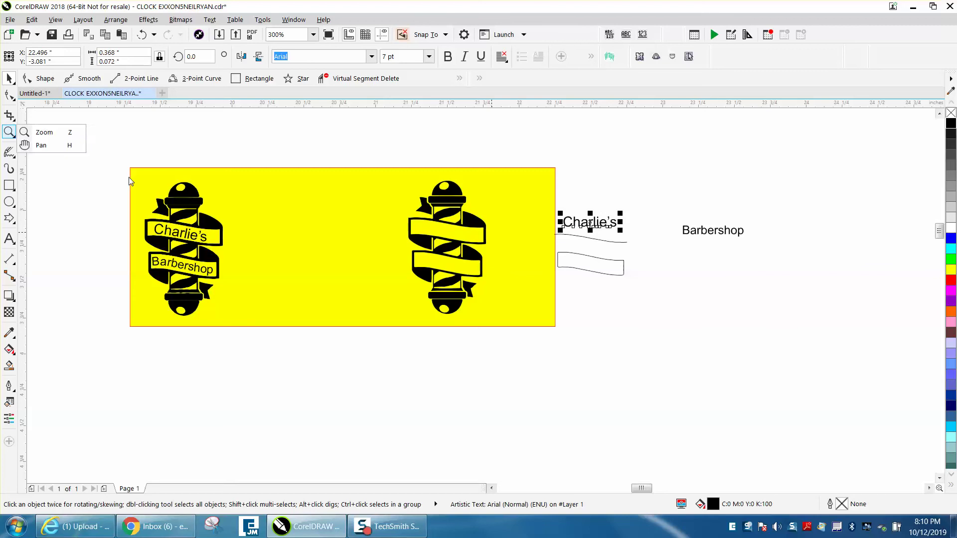
{"action": "left_click", "coordinate": [50, 133]}
{"action": "left_click_drag", "start_coordinate": [506, 195], "coordinate": [686, 288]}
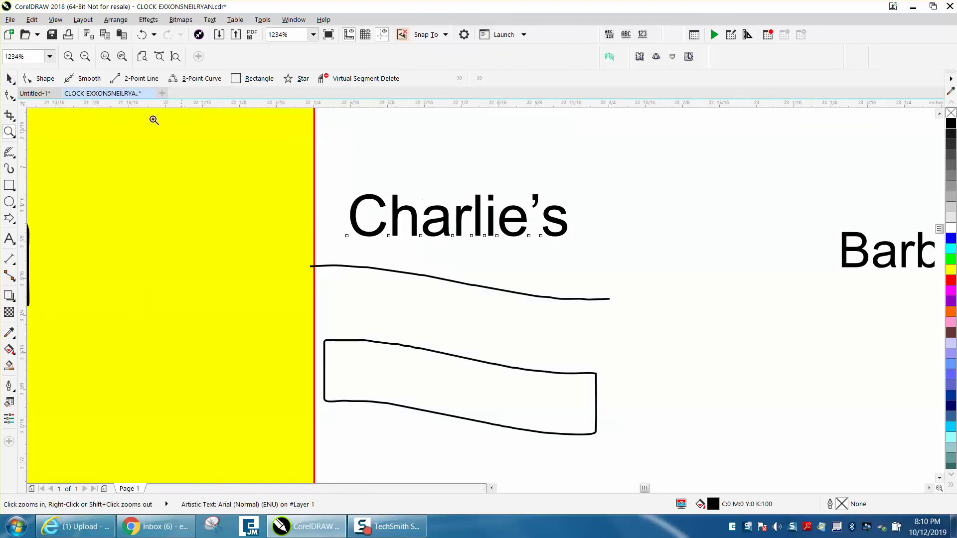
Fit the Charlie's text to the open curve below it, roughly centred along the path.
{"action": "left_click", "coordinate": [8, 78]}
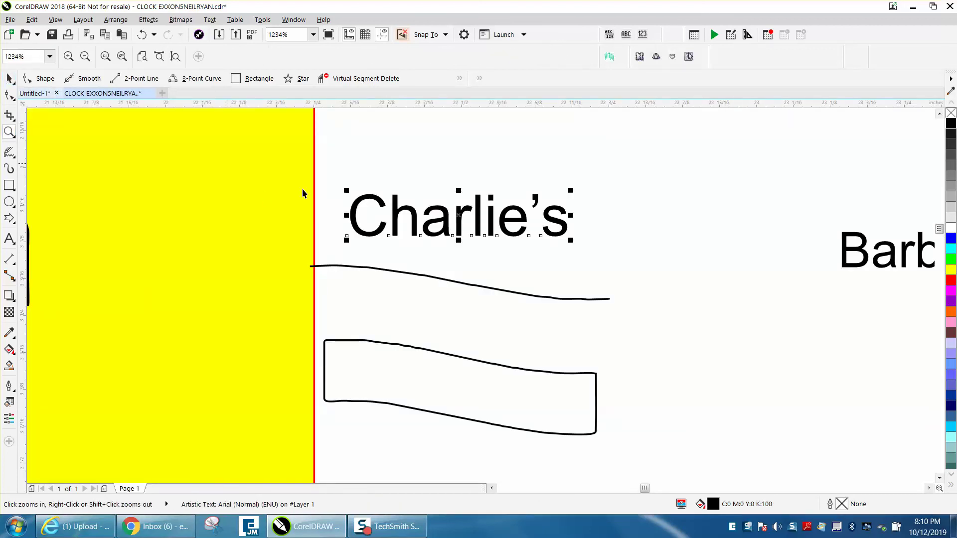
{"action": "left_click", "coordinate": [209, 21]}
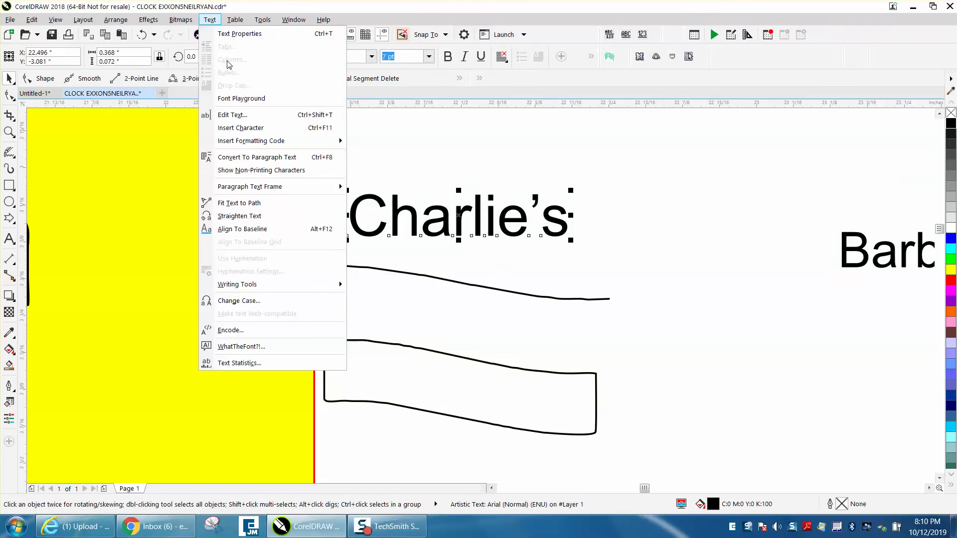
{"action": "left_click", "coordinate": [295, 220]}
{"action": "left_click_drag", "start_coordinate": [295, 220], "coordinate": [352, 260]}
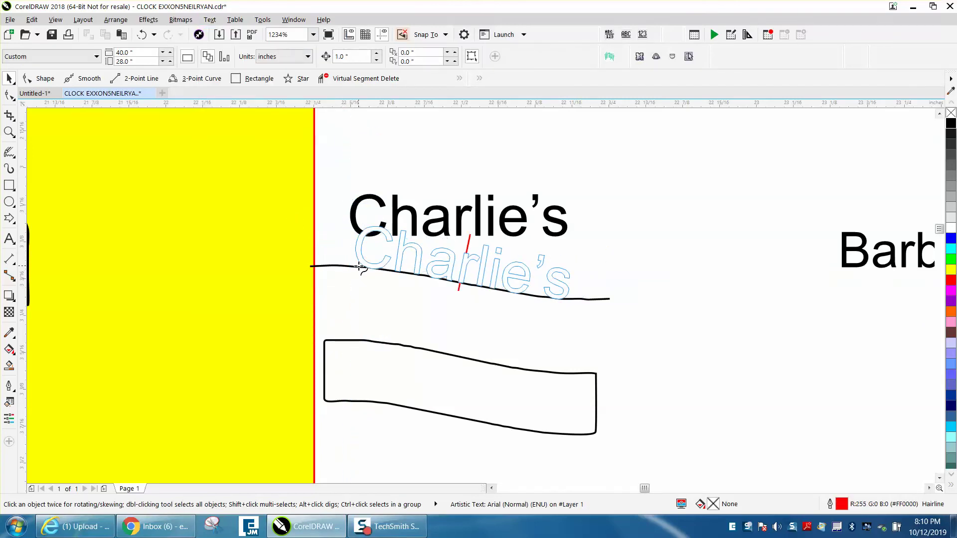
{"action": "left_click", "coordinate": [358, 267]}
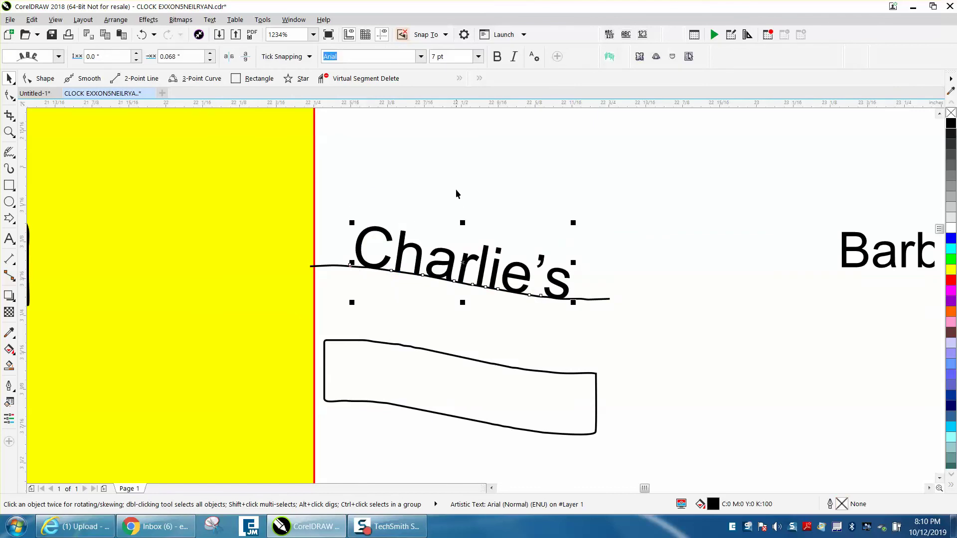
Break the Charlie's text apart from its path and delete the leftover curve.
{"action": "left_click", "coordinate": [125, 22]}
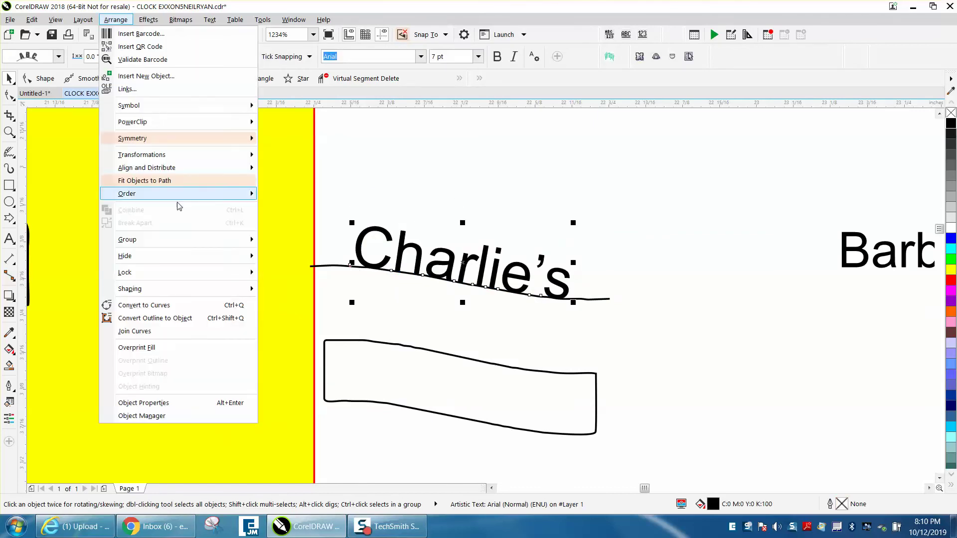
{"action": "mouse_move", "coordinate": [172, 195]}
{"action": "left_click", "coordinate": [563, 182]}
{"action": "left_click_drag", "start_coordinate": [640, 194], "coordinate": [297, 321]}
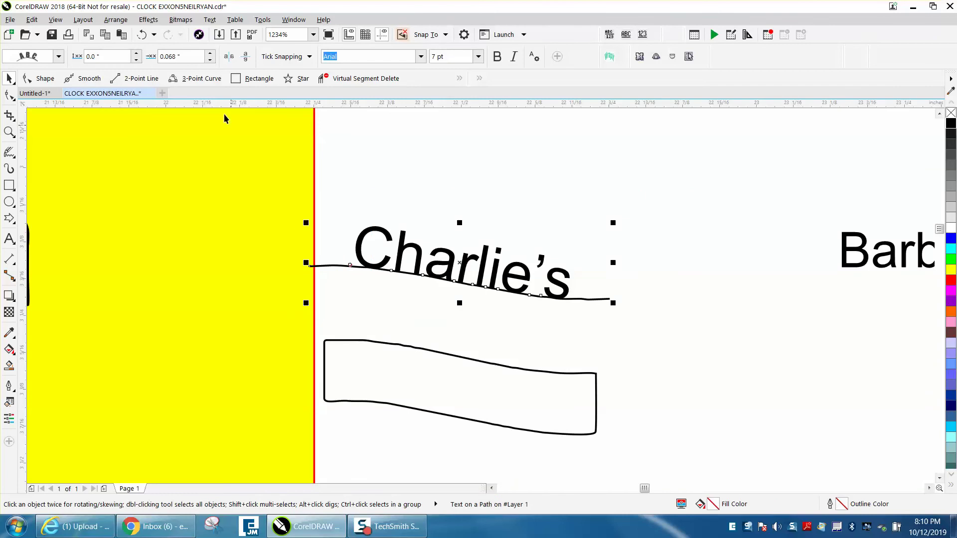
{"action": "left_click", "coordinate": [116, 20]}
{"action": "left_click", "coordinate": [157, 223]}
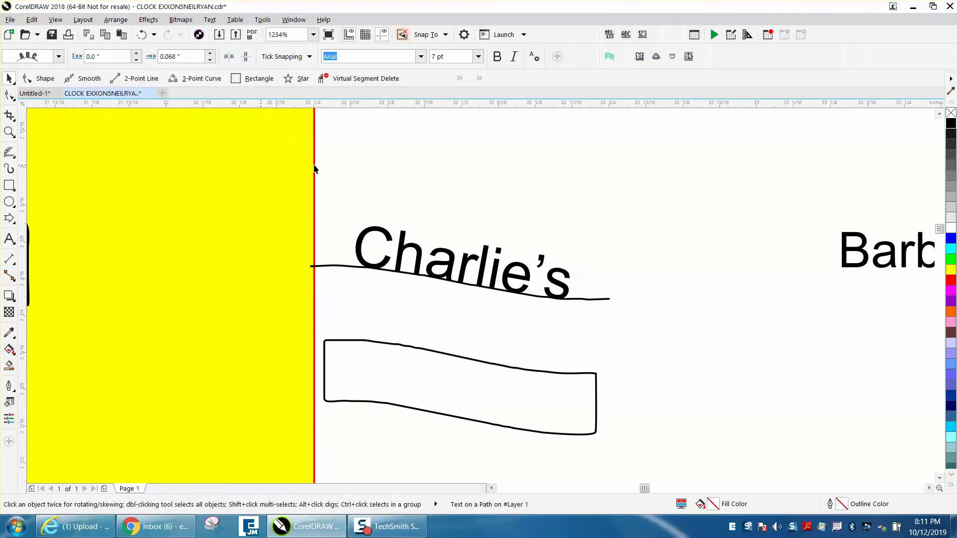
{"action": "left_click", "coordinate": [332, 266]}
{"action": "key", "text": "Delete"}
Nudge the curved Charlie's text 1 inch left onto the pole's upper ribbon banner.
{"action": "left_click", "coordinate": [459, 276]}
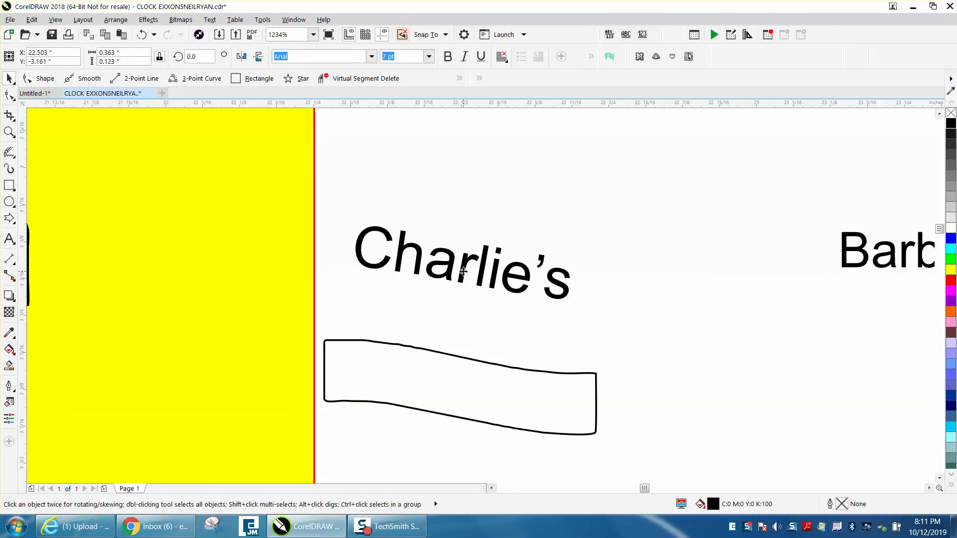
{"action": "scroll", "coordinate": [625, 219], "scroll_direction": "down", "scroll_amount": 2}
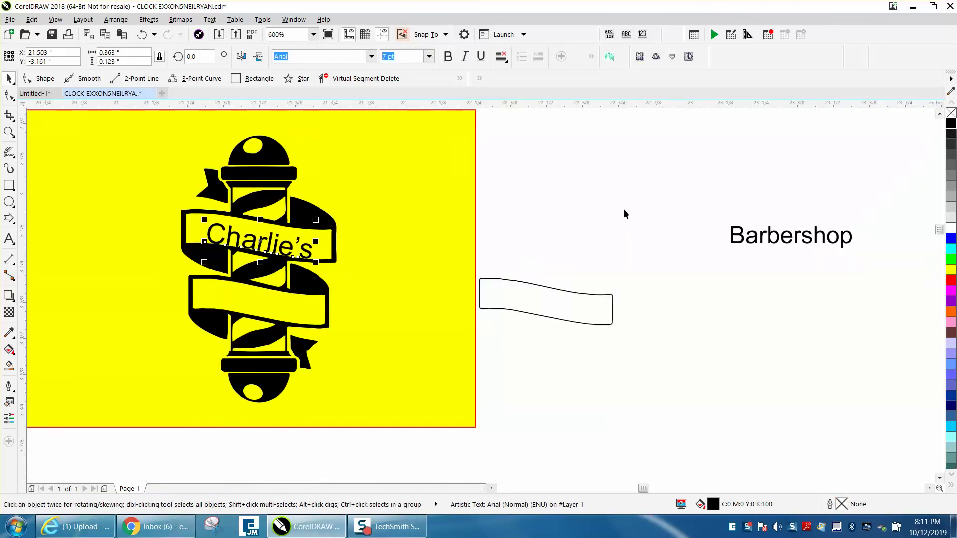
{"action": "left_click", "coordinate": [9, 132]}
{"action": "left_click_drag", "start_coordinate": [172, 202], "coordinate": [448, 337]}
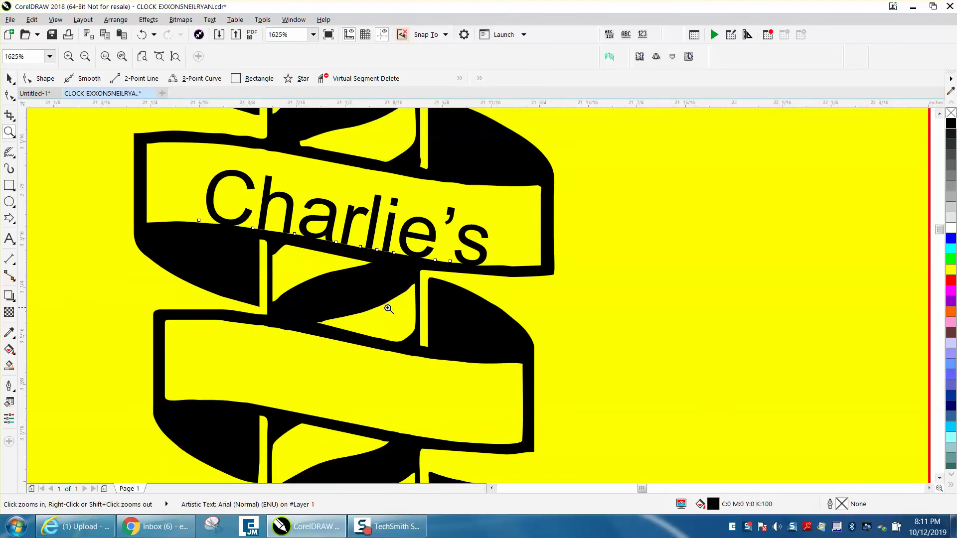
Set the nudge distance to 0.001 inch and nudge the Charlie's text up inside the upper ribbon banner.
{"action": "left_click", "coordinate": [9, 79]}
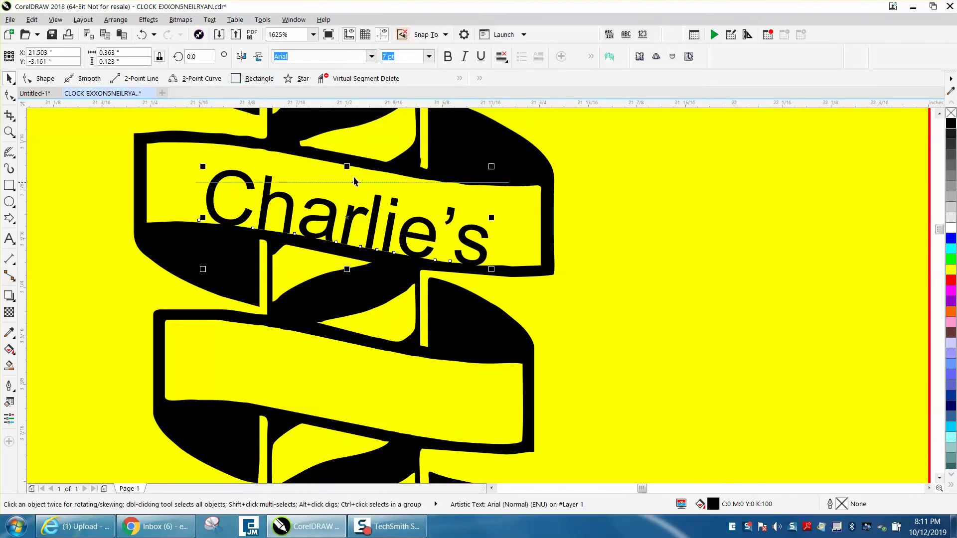
{"action": "scroll", "coordinate": [352, 176], "scroll_direction": "down", "scroll_amount": 1}
{"action": "left_click", "coordinate": [680, 209]}
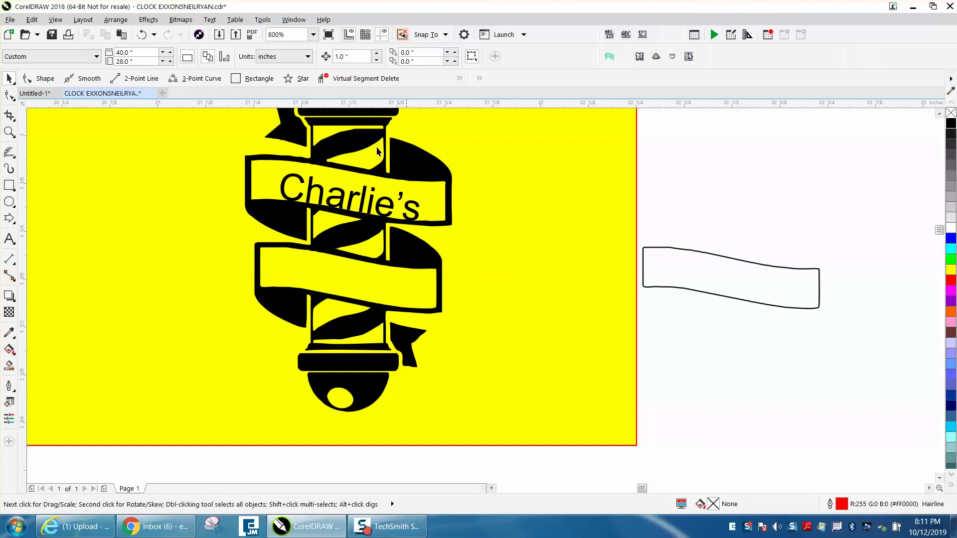
{"action": "left_click", "coordinate": [364, 57]}
{"action": "type", "text": ".001"}
{"action": "left_click", "coordinate": [383, 207]}
{"action": "key", "text": "Up"}
{"action": "left_click_drag", "start_coordinate": [384, 209], "coordinate": [383, 208]}
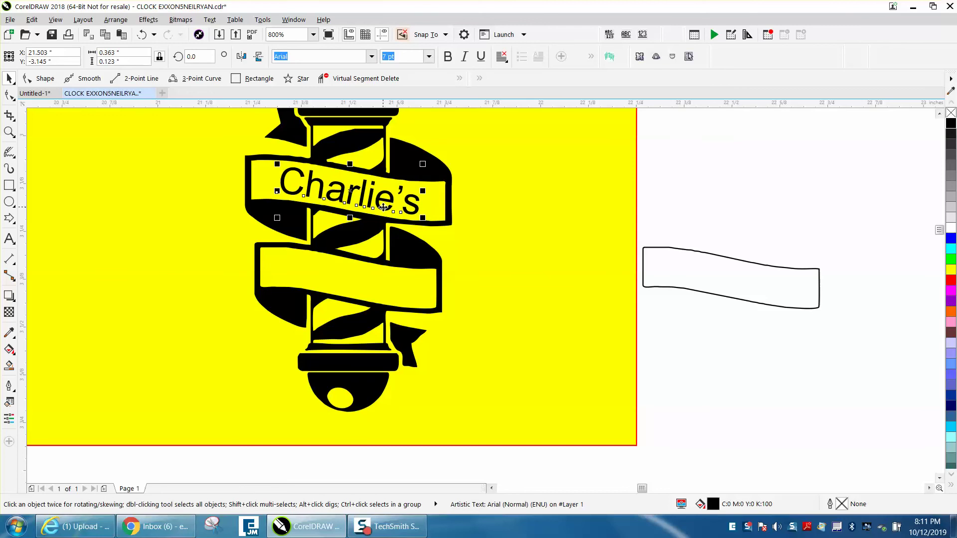
Break the second banner outline apart at its lower-left and lower-right corner nodes.
{"action": "scroll", "coordinate": [462, 200], "scroll_direction": "down", "scroll_amount": 1}
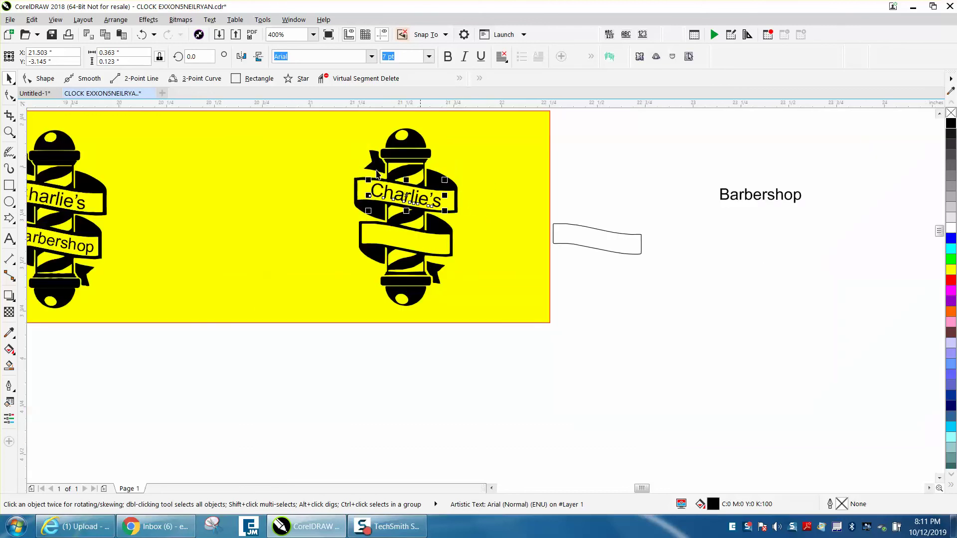
{"action": "left_click", "coordinate": [11, 97]}
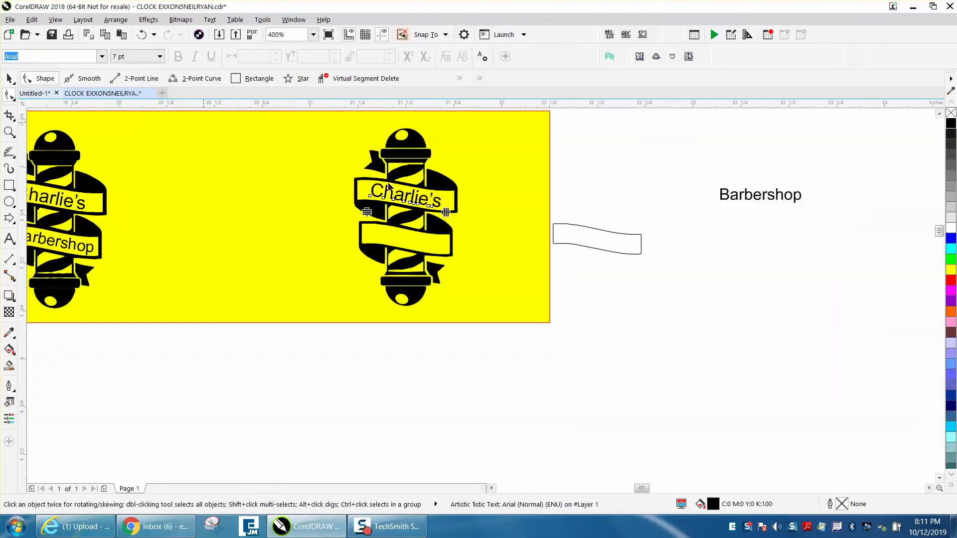
{"action": "left_click", "coordinate": [583, 227]}
{"action": "left_click", "coordinate": [553, 243]}
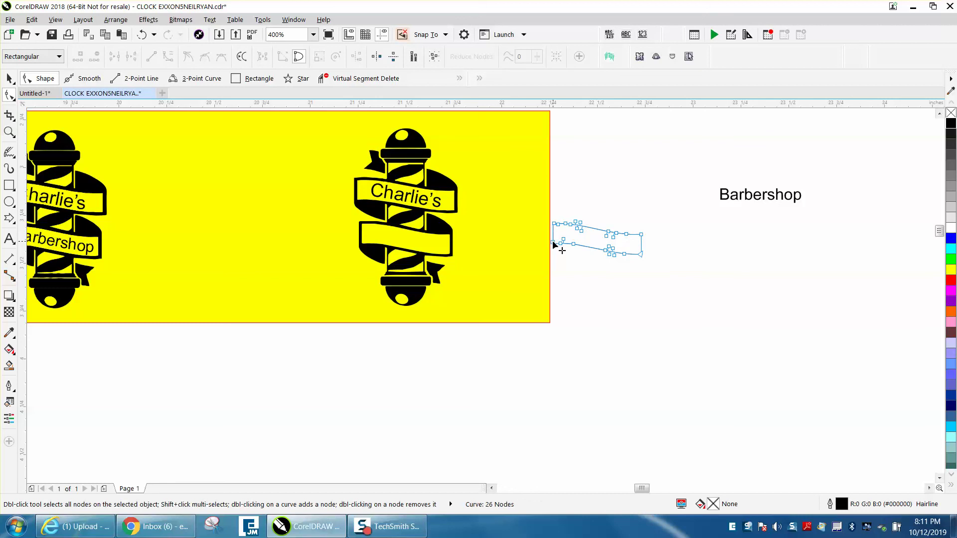
{"action": "left_click", "coordinate": [131, 56]}
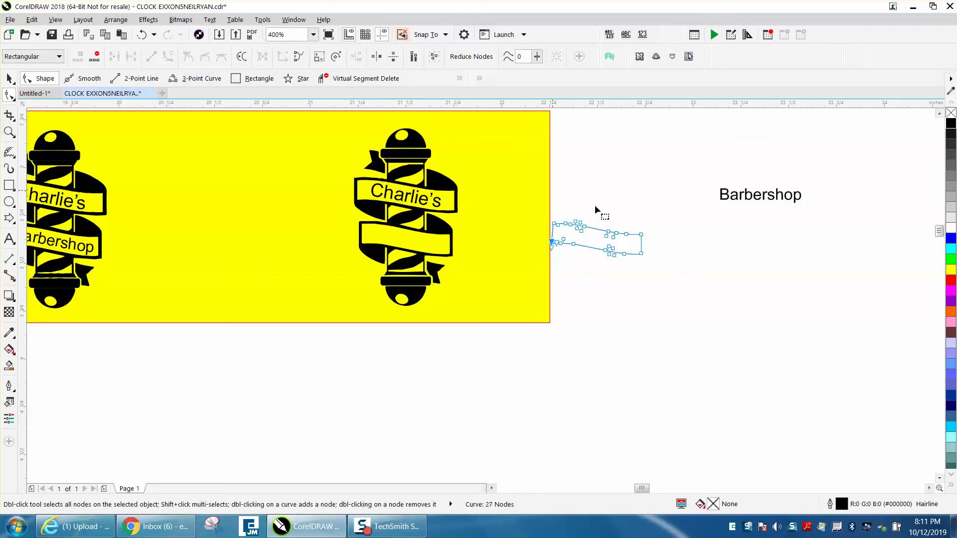
{"action": "left_click", "coordinate": [642, 255]}
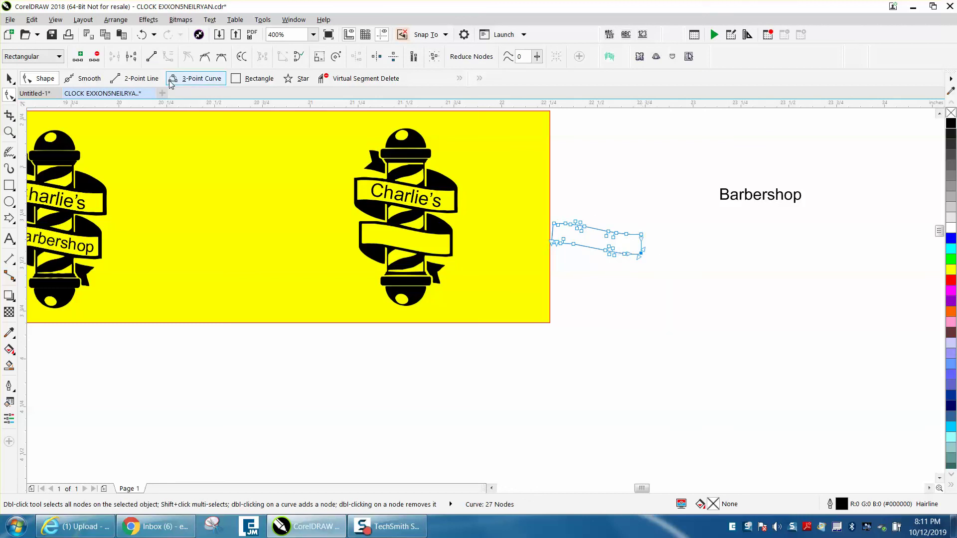
{"action": "left_click", "coordinate": [131, 56]}
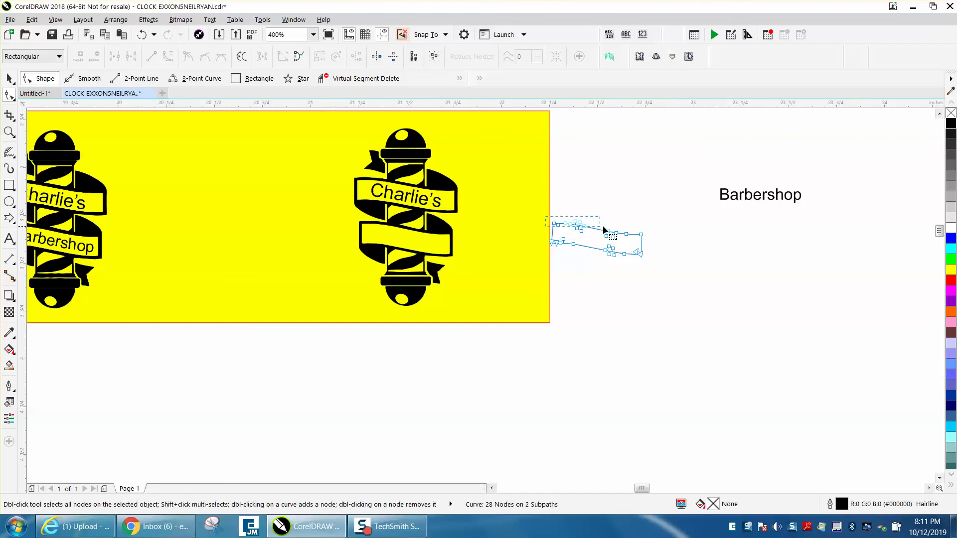
Delete the upper part of the broken banner outline, keeping only its open lower curve.
{"action": "left_click", "coordinate": [615, 228]}
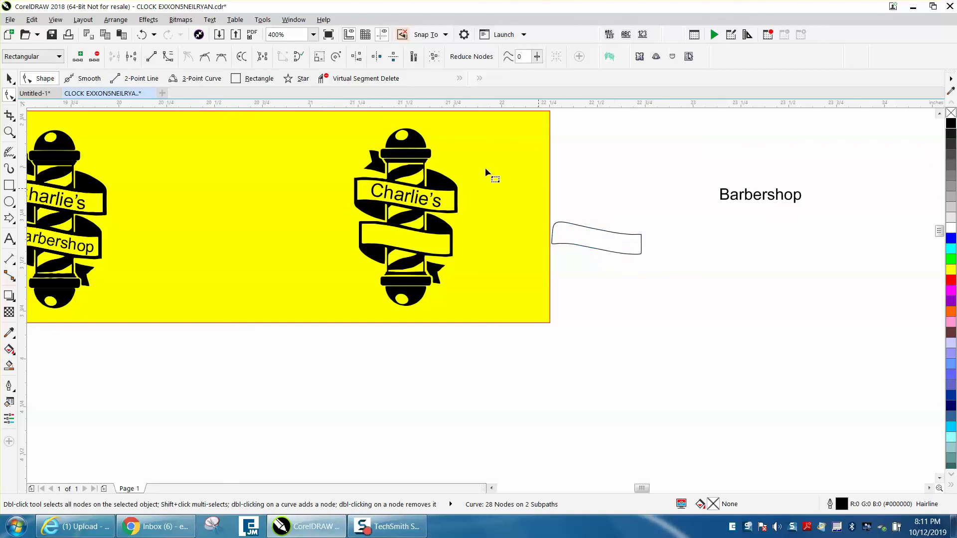
{"action": "left_click", "coordinate": [9, 132]}
{"action": "left_click_drag", "start_coordinate": [514, 206], "coordinate": [725, 293]}
{"action": "left_click", "coordinate": [8, 95]}
{"action": "left_click_drag", "start_coordinate": [417, 200], "coordinate": [517, 219]}
{"action": "key", "text": "Delete"}
{"action": "double_click", "coordinate": [537, 216]}
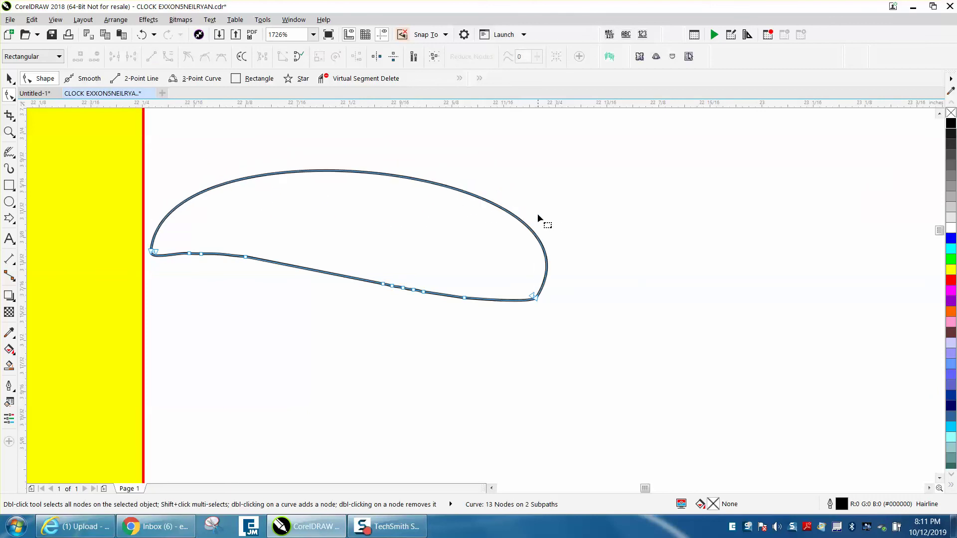
{"action": "double_click", "coordinate": [531, 294]}
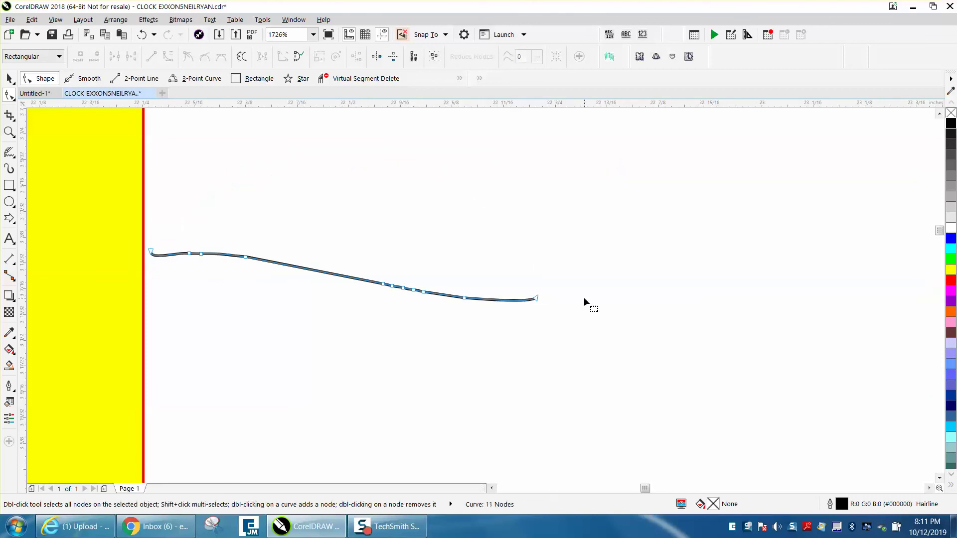
Move the Barbershop text to just above the open banner curve.
{"action": "scroll", "coordinate": [569, 222], "scroll_direction": "down", "scroll_amount": 3}
{"action": "left_click", "coordinate": [9, 78]}
{"action": "left_click_drag", "start_coordinate": [735, 155], "coordinate": [454, 219]}
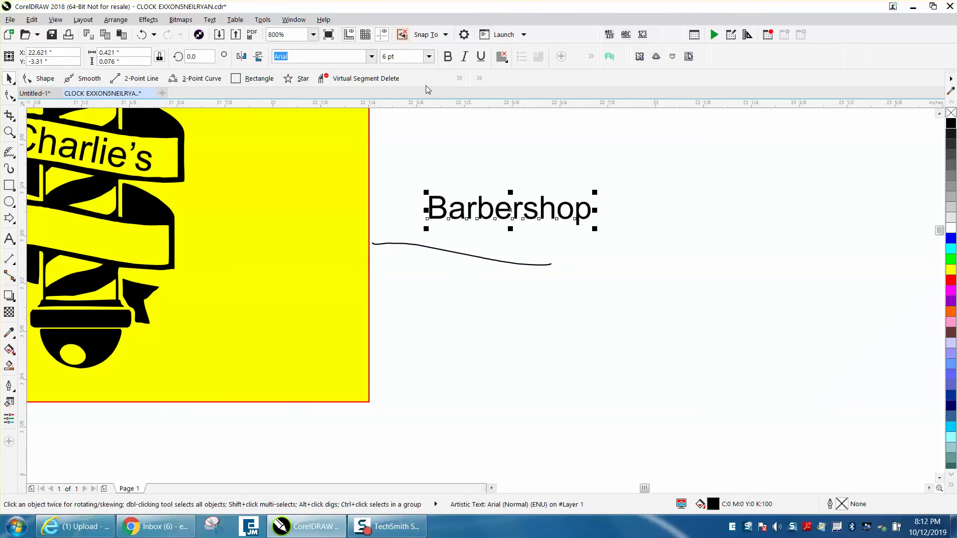
Fit the Barbershop text to the open curve below it, roughly centred along the path.
{"action": "scroll", "coordinate": [309, 201], "scroll_direction": "down", "scroll_amount": 3}
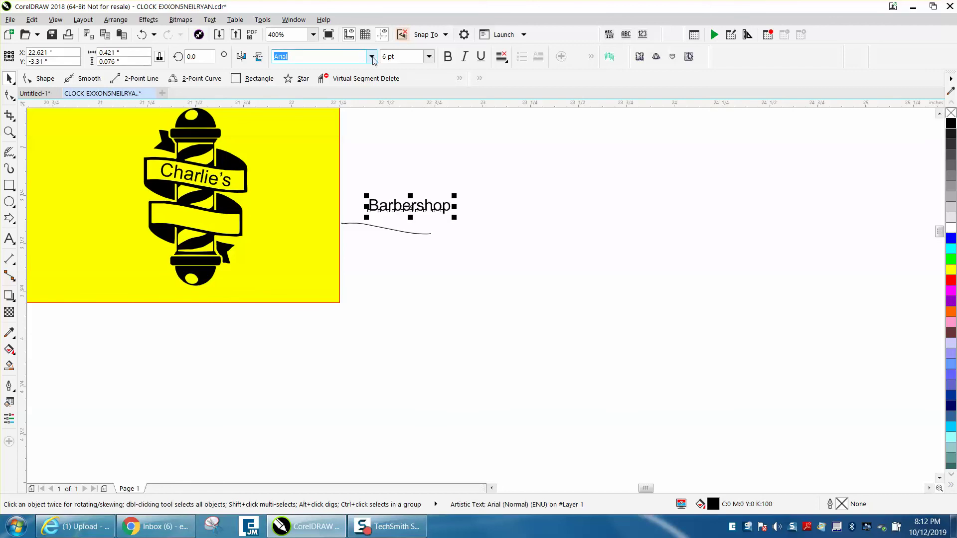
{"action": "left_click", "coordinate": [209, 21]}
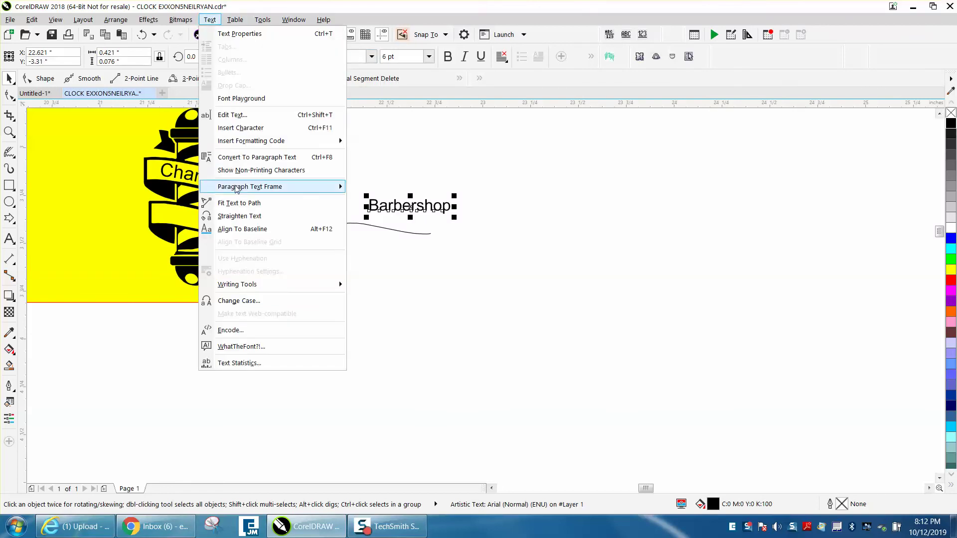
{"action": "left_click", "coordinate": [240, 203]}
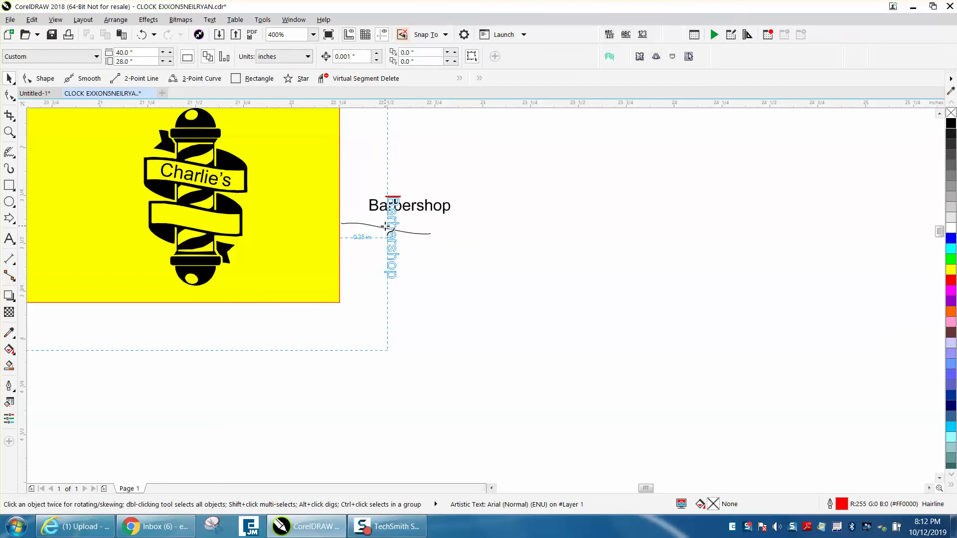
{"action": "left_click", "coordinate": [347, 223]}
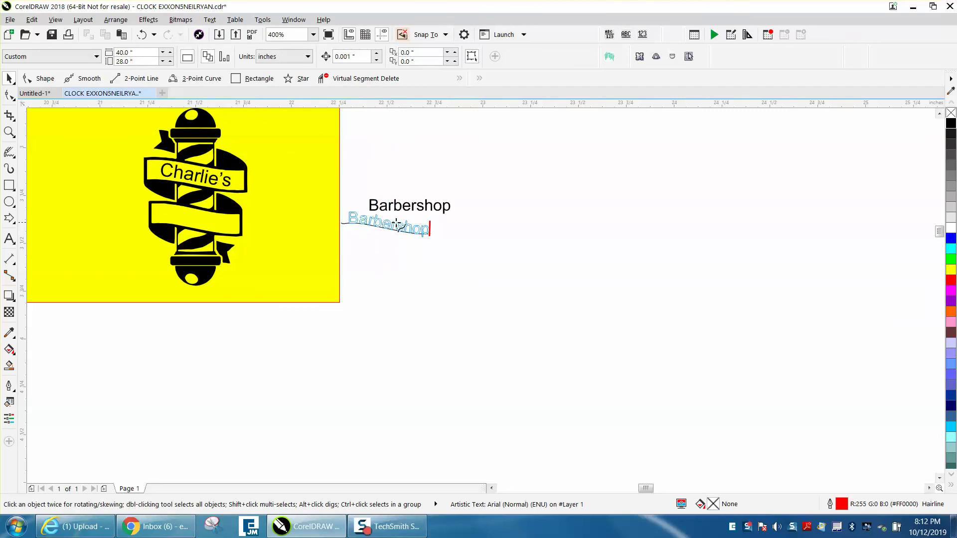
{"action": "left_click", "coordinate": [381, 224]}
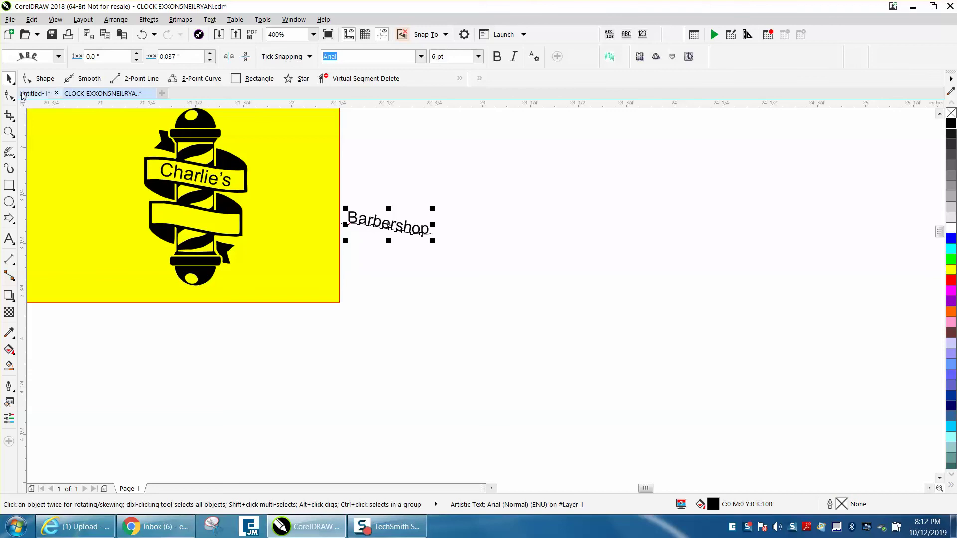
Break the Barbershop text apart from its path and delete the leftover curve.
{"action": "left_click_drag", "start_coordinate": [448, 170], "coordinate": [349, 264]}
{"action": "left_click", "coordinate": [115, 21]}
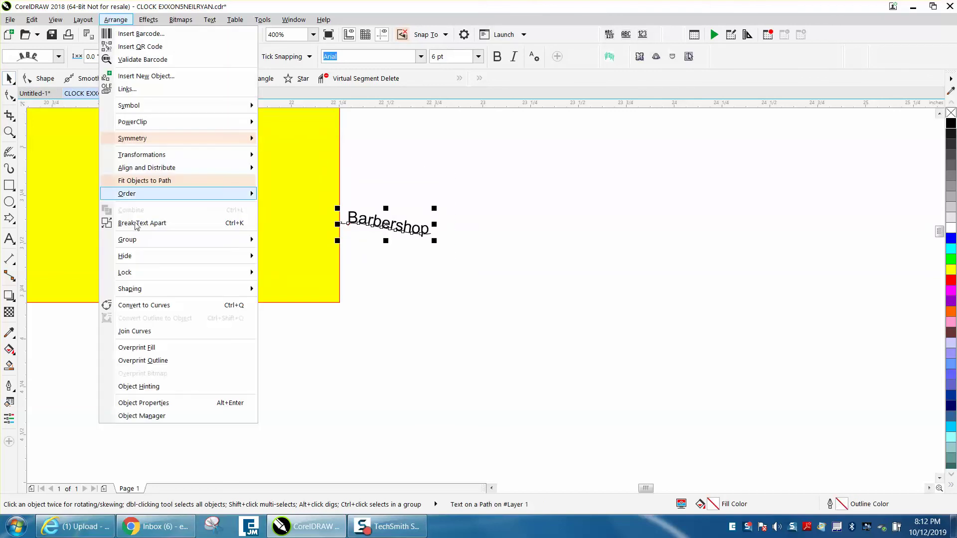
{"action": "left_click", "coordinate": [267, 188]}
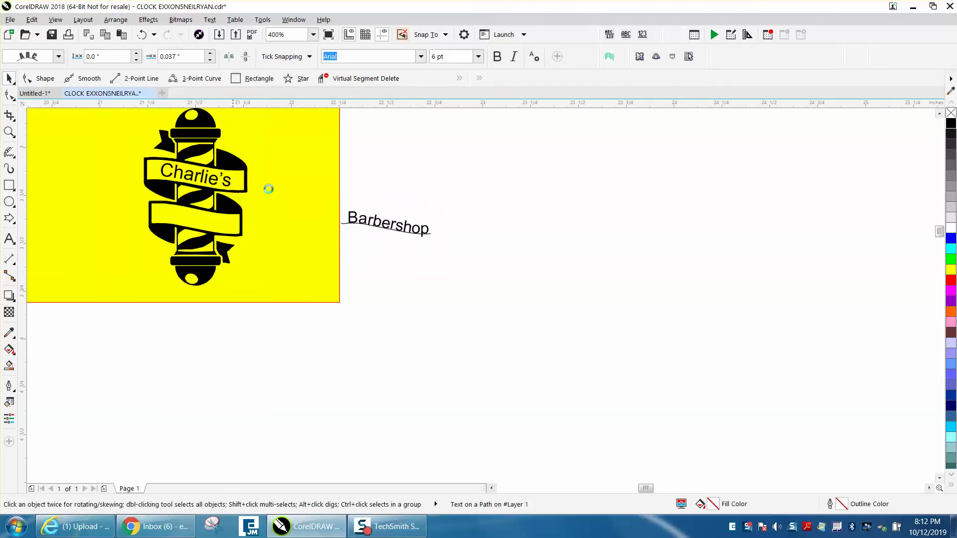
{"action": "left_click", "coordinate": [344, 222]}
{"action": "left_click", "coordinate": [343, 222]}
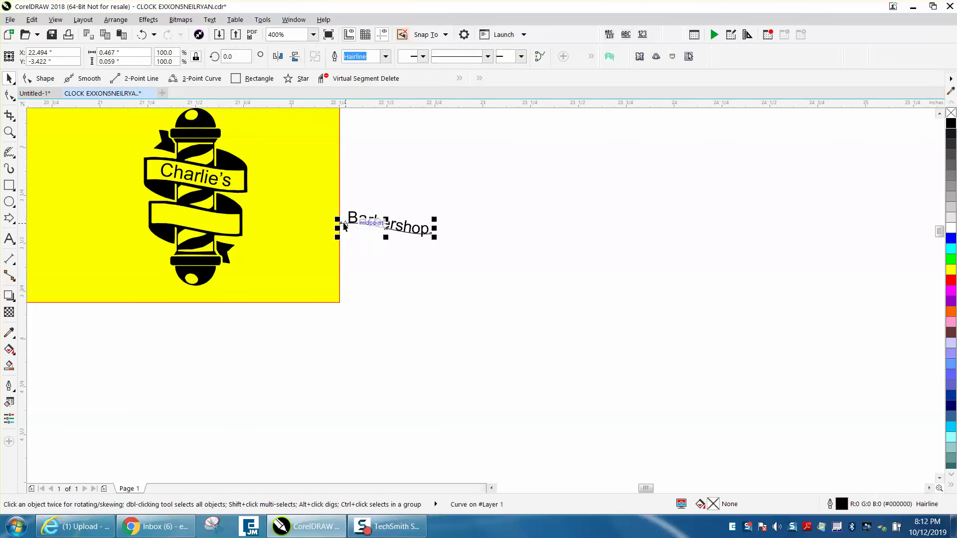
{"action": "key", "text": "Escape"}
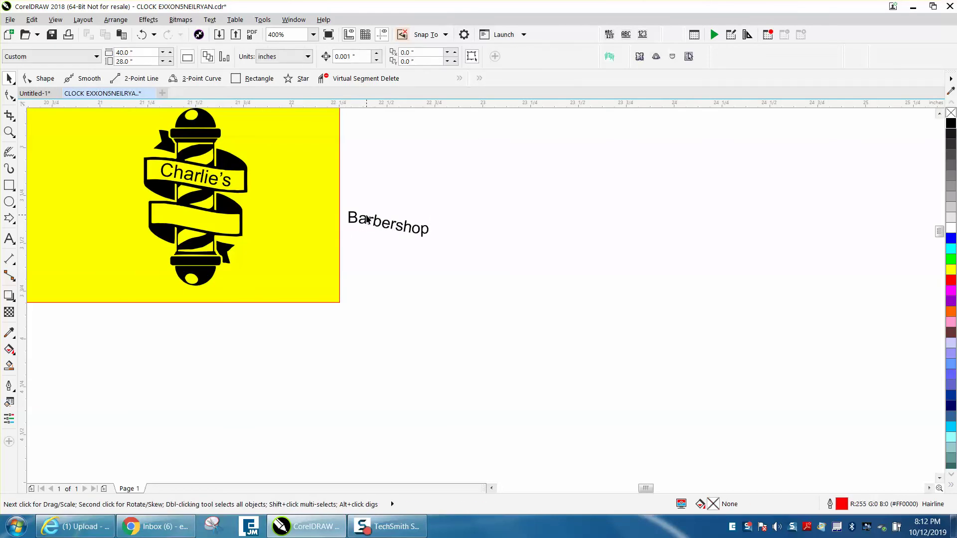
Set the nudge distance to 1 inch and nudge the curved Barbershop text left onto the pole's lower ribbon banner.
{"action": "left_click", "coordinate": [356, 57]}
{"action": "type", "text": "1"}
{"action": "left_click", "coordinate": [393, 224]}
{"action": "key", "text": "Left"}
Set the nudge distance to 0.001 inch and nudge the Barbershop text up about 0.022 inch to sit inside the lower banner.
{"action": "key", "text": "z"}
{"action": "left_click_drag", "start_coordinate": [107, 181], "coordinate": [317, 286]}
{"action": "left_click", "coordinate": [9, 78]}
{"action": "left_click", "coordinate": [933, 183]}
{"action": "key", "text": "BackSpace"}
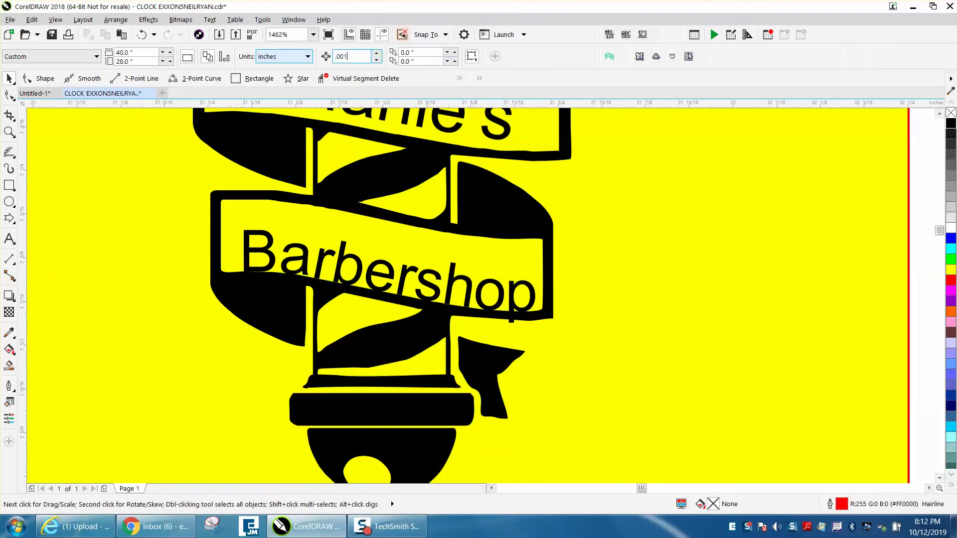
{"action": "left_click", "coordinate": [435, 273]}
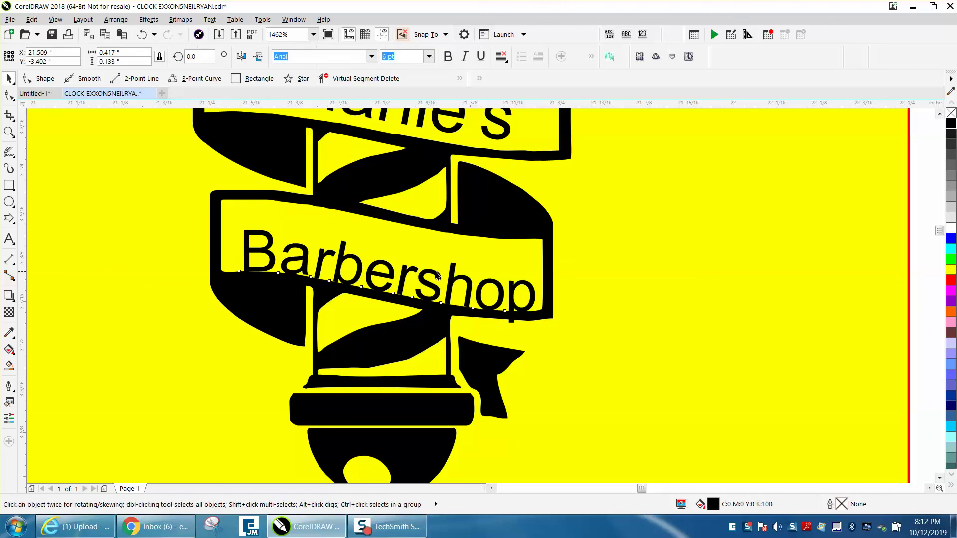
{"action": "key", "text": "Up"}
{"action": "key", "text": "Up"}
{"action": "key", "text": "Up"}
{"action": "key", "text": "Up"}
{"action": "key", "text": "Up"}
{"action": "key", "text": "Up"}
{"action": "key", "text": "Up"}
{"action": "key", "text": "Up"}
{"action": "key", "text": "Up"}
{"action": "key", "text": "Up"}
{"action": "key", "text": "Up"}
{"action": "key", "text": "Up"}
{"action": "key", "text": "Up"}
{"action": "key", "text": "Up"}
{"action": "key", "text": "Up"}
{"action": "key", "text": "Up"}
{"action": "key", "text": "Up"}
{"action": "key", "text": "Up"}
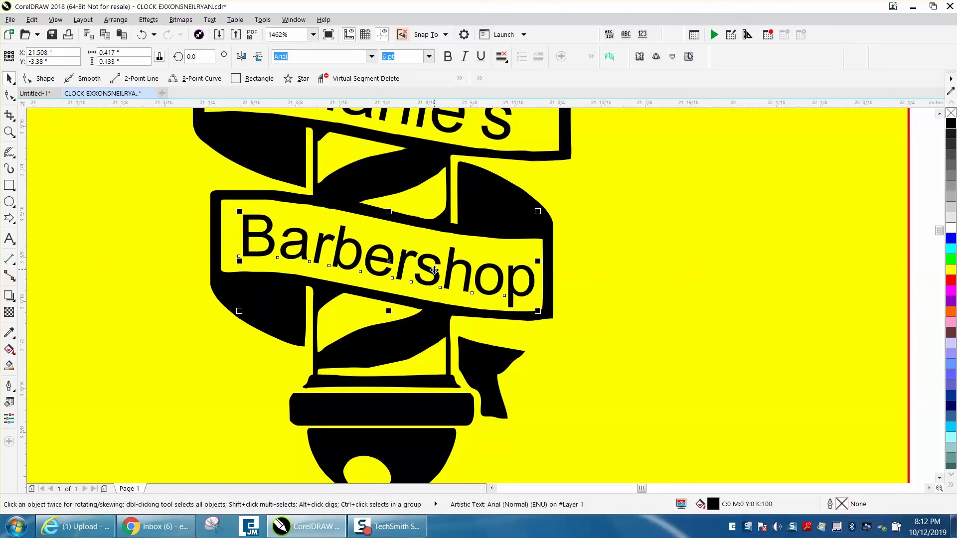
{"action": "scroll", "coordinate": [495, 238], "scroll_direction": "down", "scroll_amount": 6}
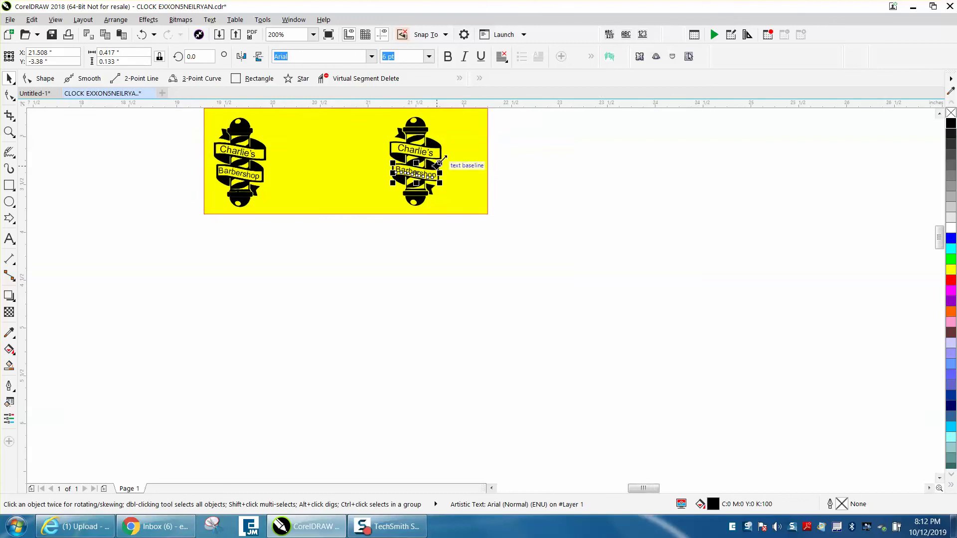
{"action": "left_click", "coordinate": [9, 132]}
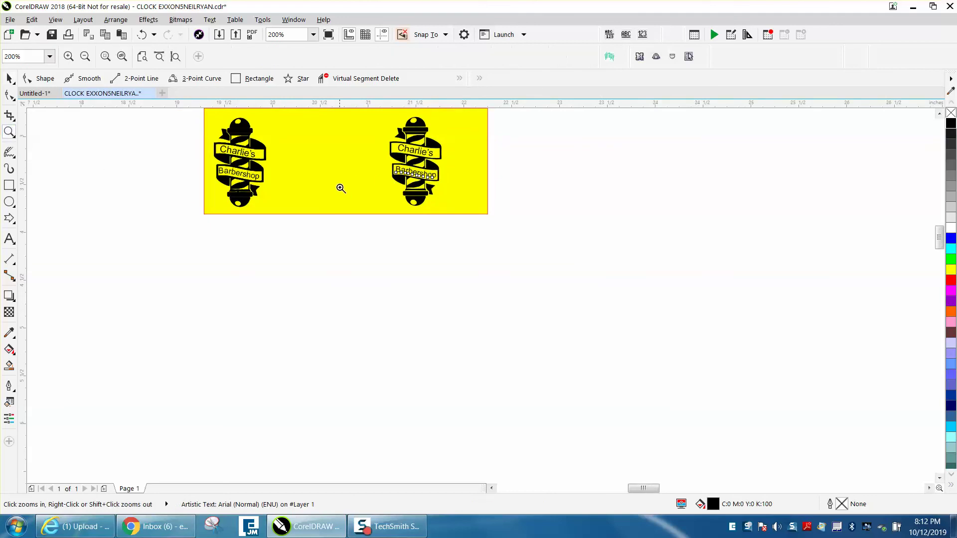
{"action": "left_click_drag", "start_coordinate": [506, 116], "coordinate": [349, 219]}
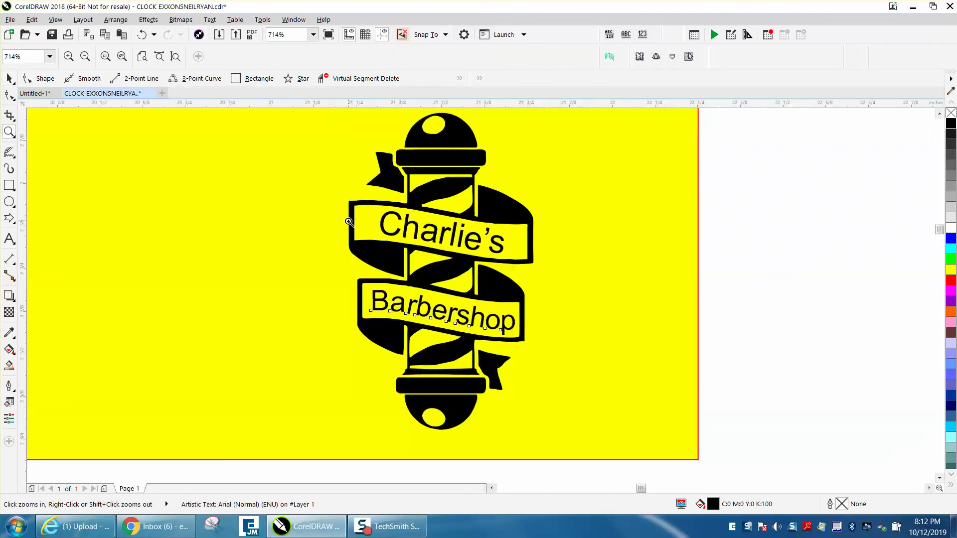